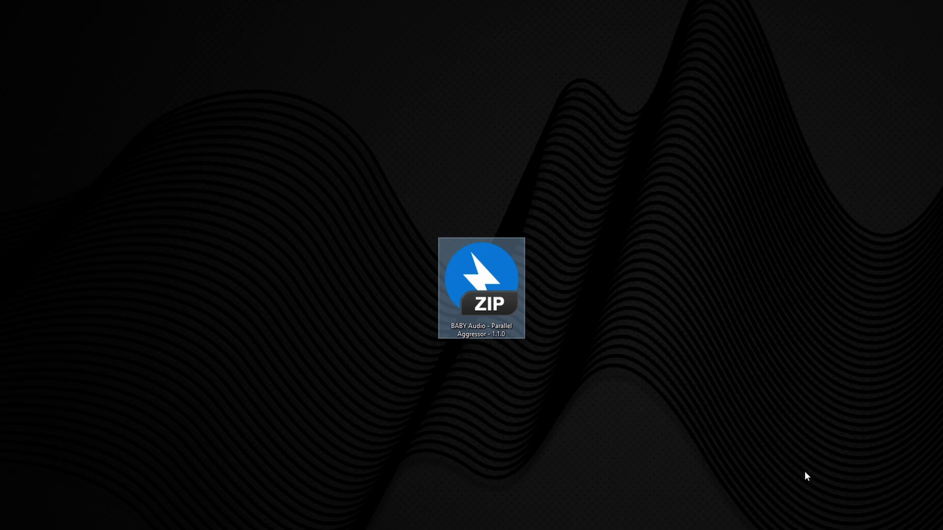
- Extract the Parallel Aggressor ZIP onto the desktop with Bandizip's Extract Here
left_click(816, 469)
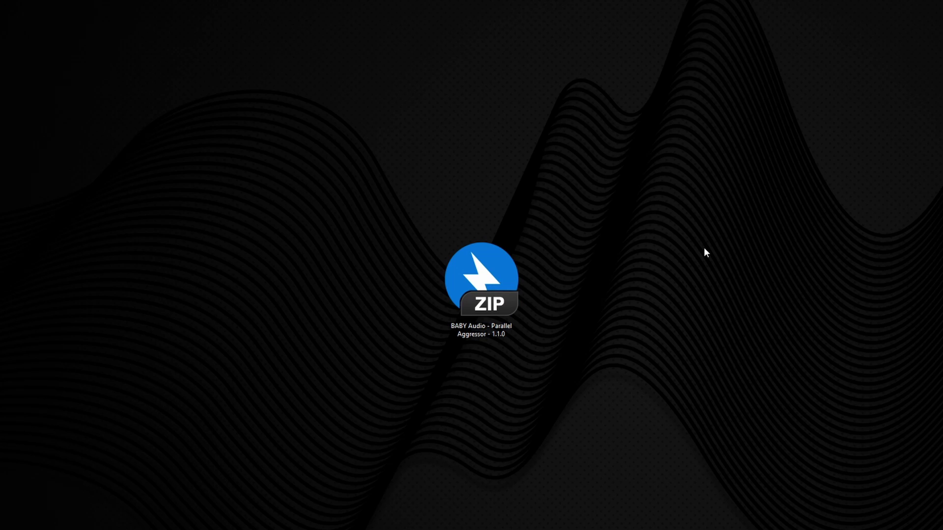
right_click(475, 276)
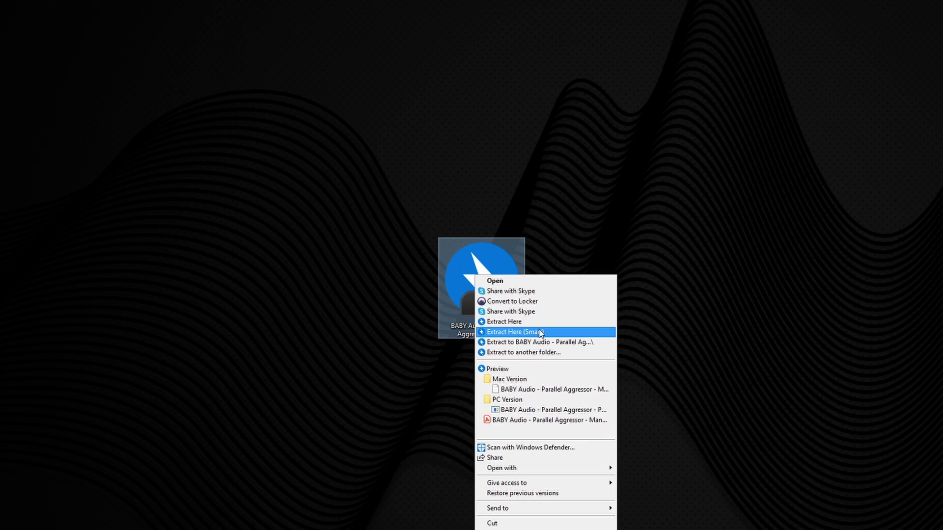
left_click(733, 293)
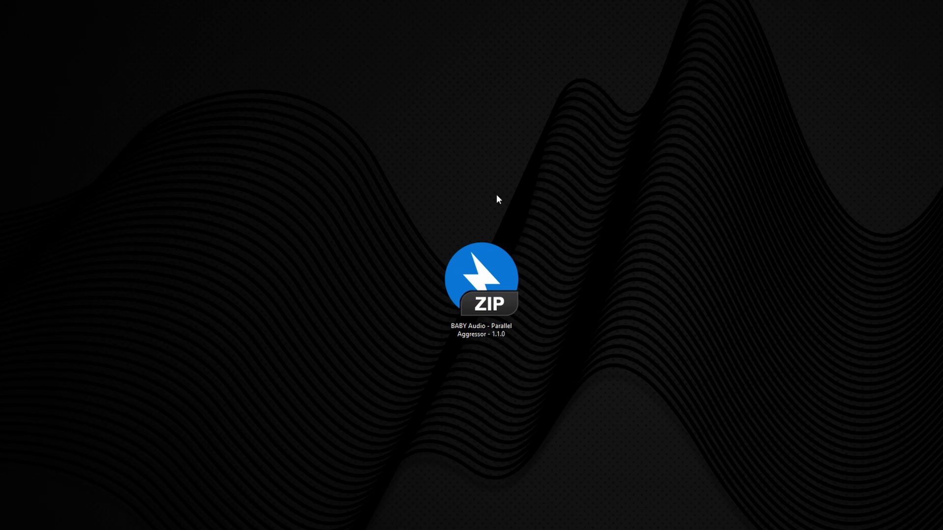
right_click(491, 290)
left_click(581, 217)
right_click(497, 264)
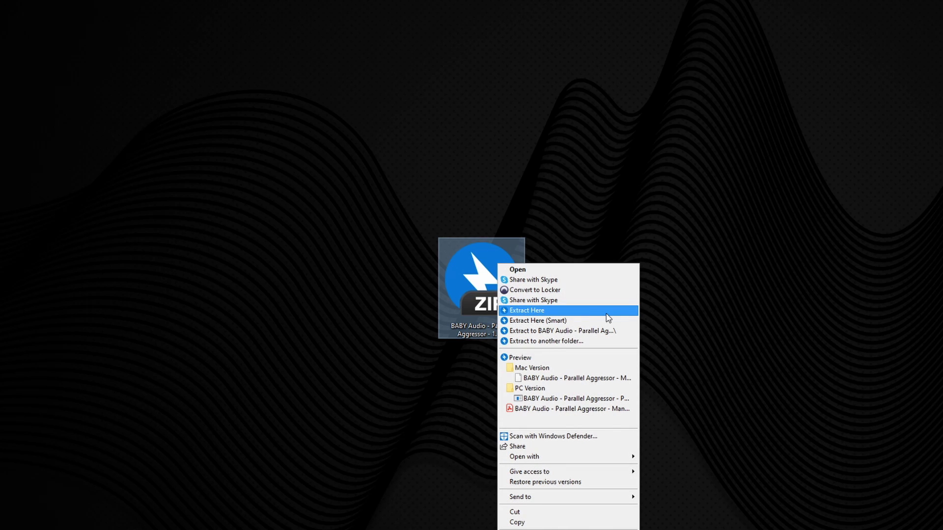
left_click(604, 310)
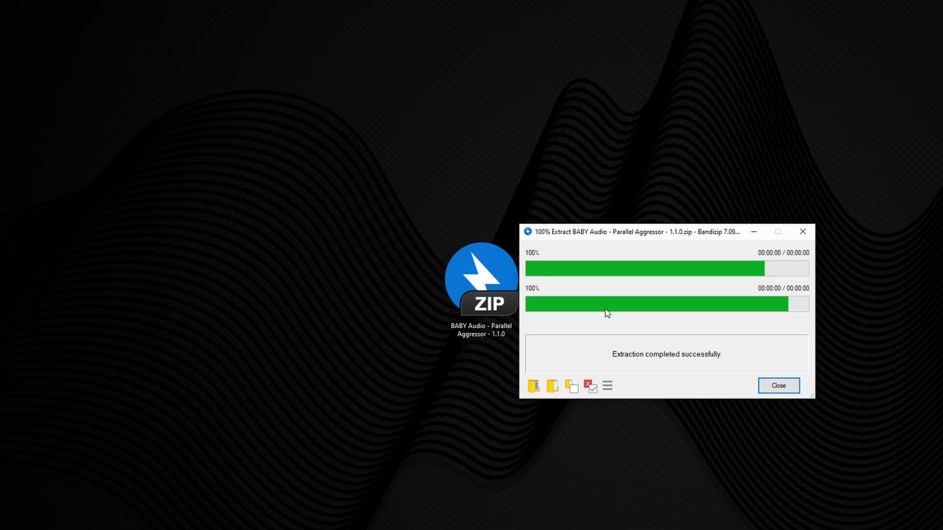
left_click(778, 386)
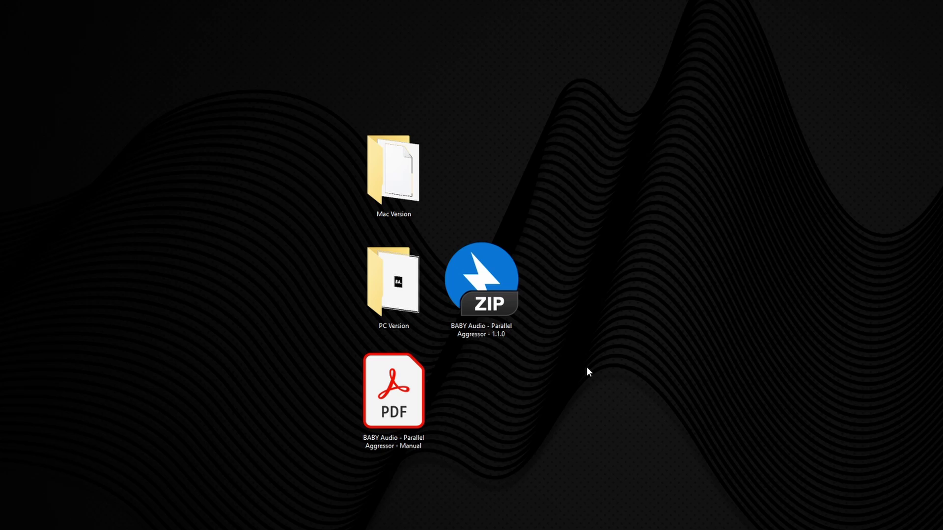
- Permanently delete the Mac Version folder and open the PC Version folder
left_click_drag(171, 144, 539, 214)
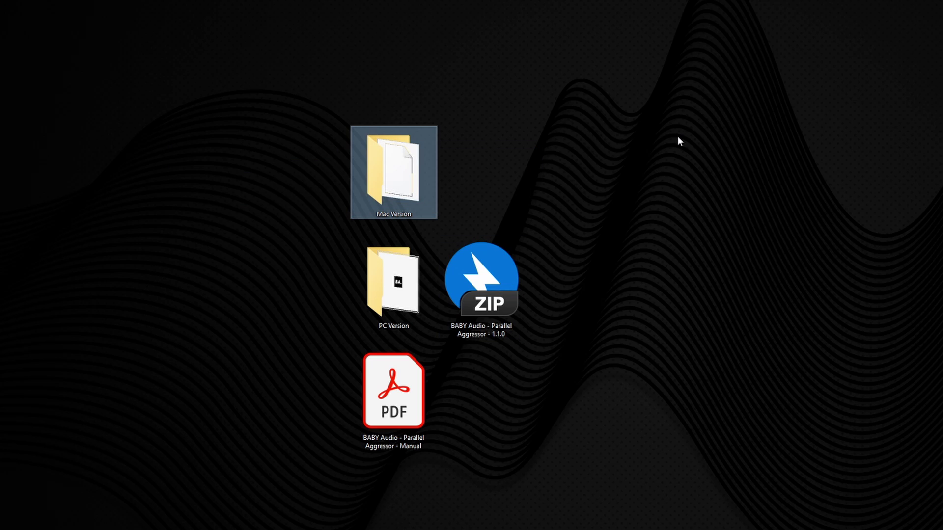
key("shift+Delete")
key("Return")
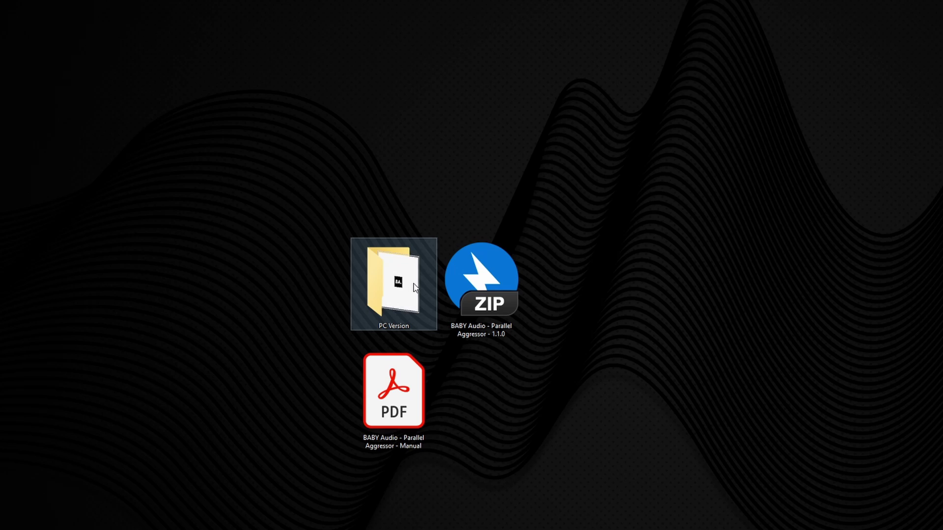
double_click(392, 282)
left_click_drag(425, 103, 524, 93)
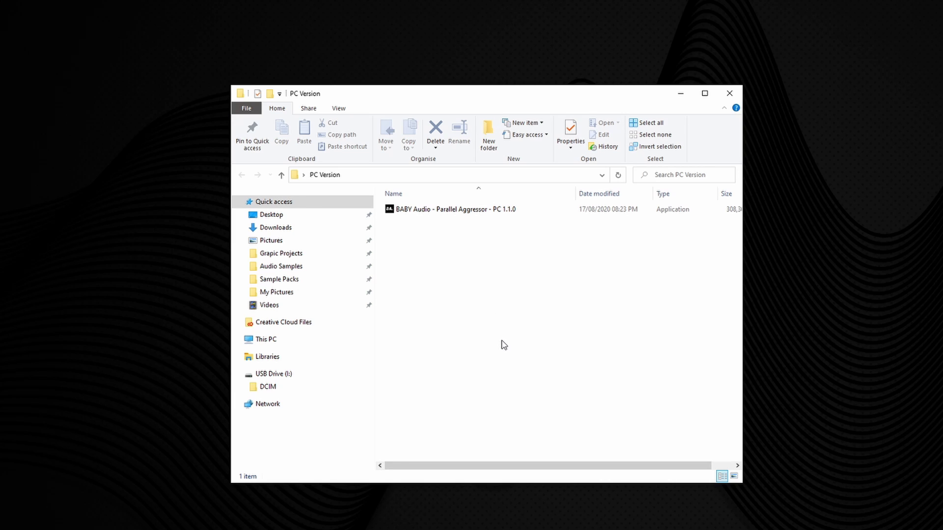
- Run the Parallel Aggressor PC installer, allow it, and accept the license agreement
double_click(463, 211)
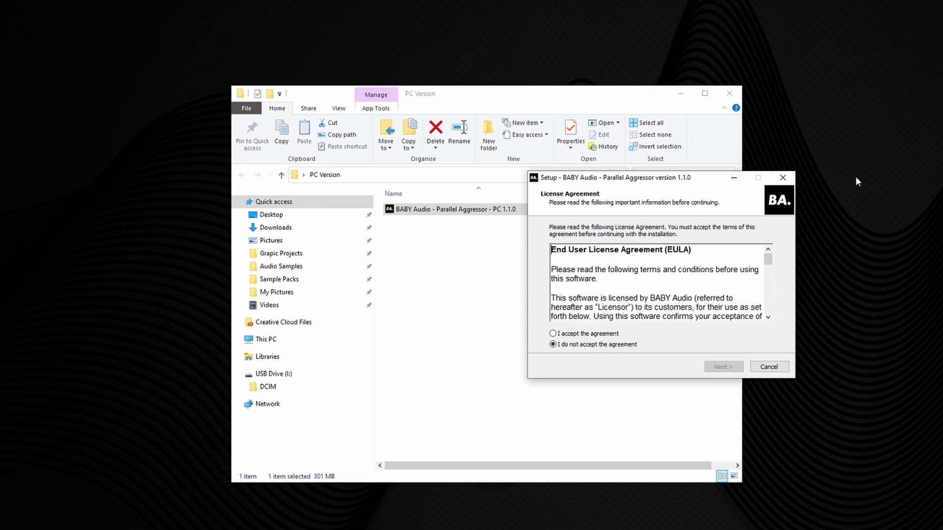
left_click(692, 89)
left_click_drag(677, 177, 517, 168)
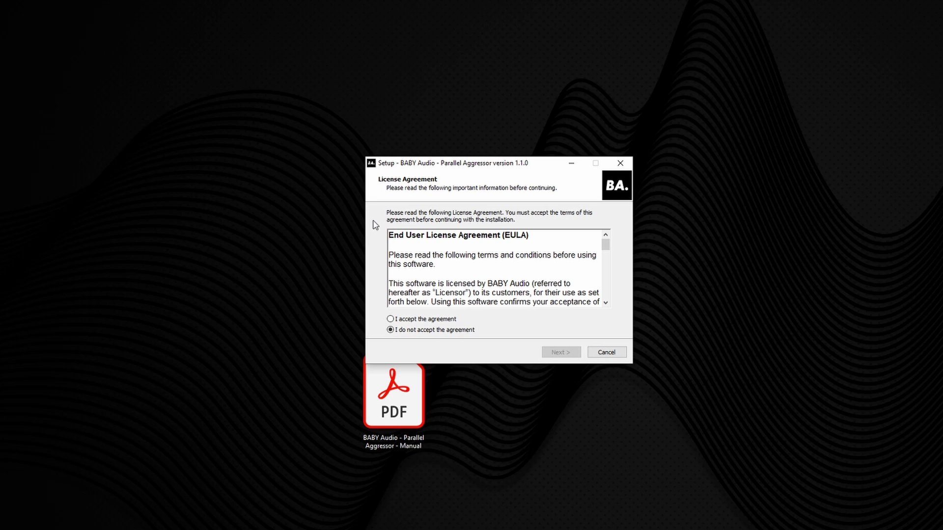
left_click_drag(605, 244, 614, 324)
left_click(391, 319)
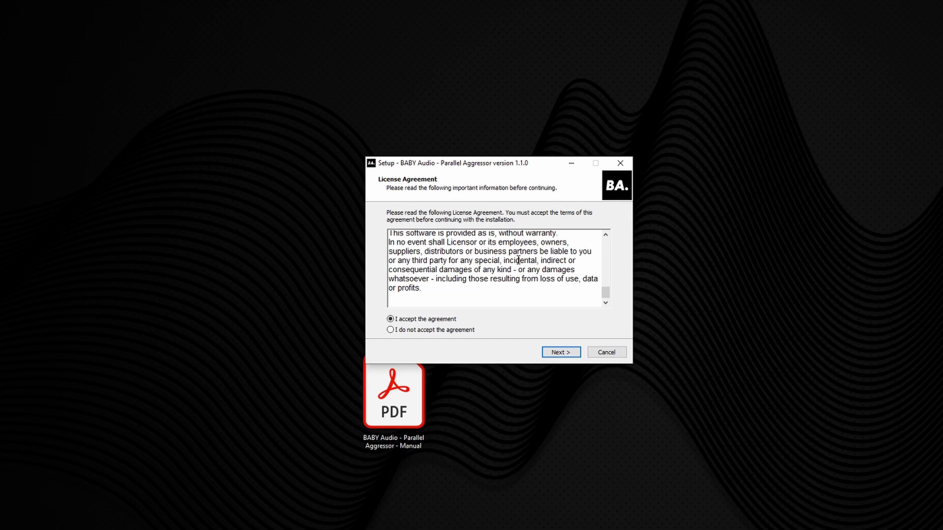
- Review the 32-bit VST2 folder and keep C:\Program Files (x86)\VSTPlugIns unchanged
left_click(559, 352)
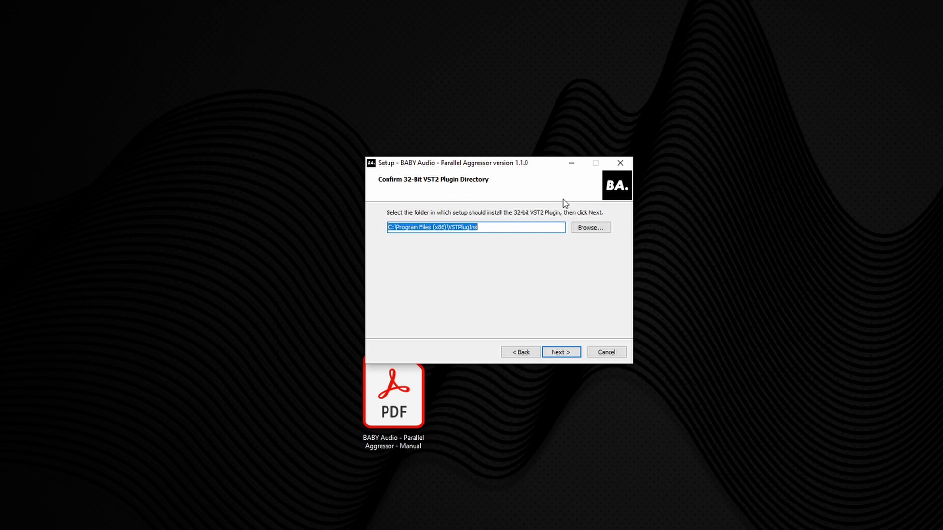
left_click(499, 225)
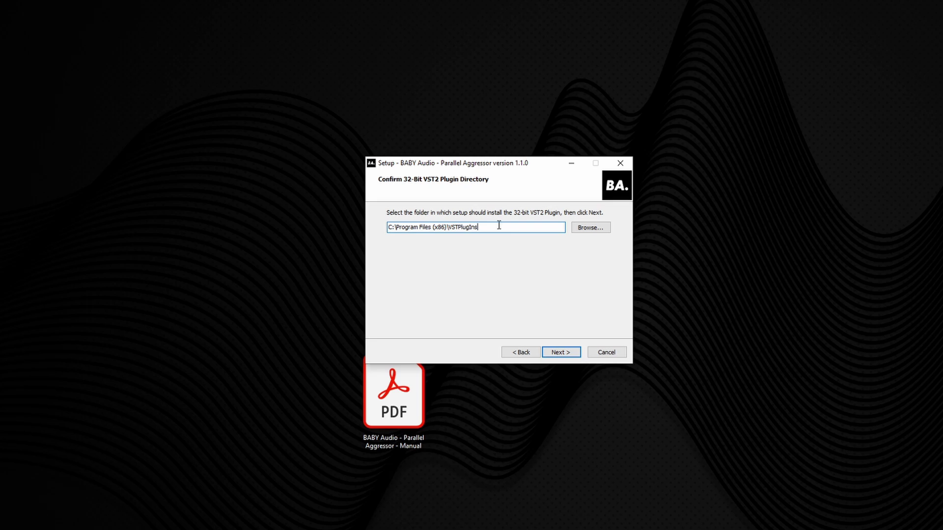
left_click(588, 230)
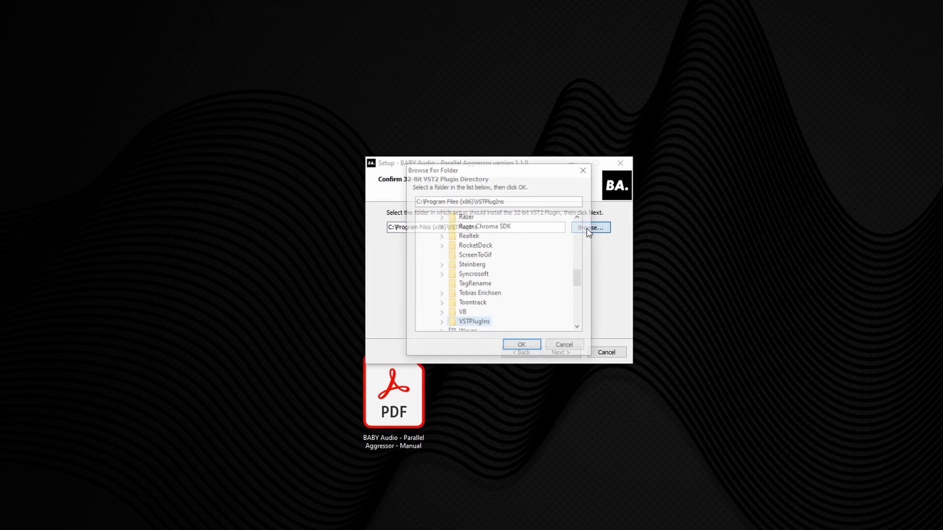
left_click_drag(578, 293, 585, 234)
double_click(475, 275)
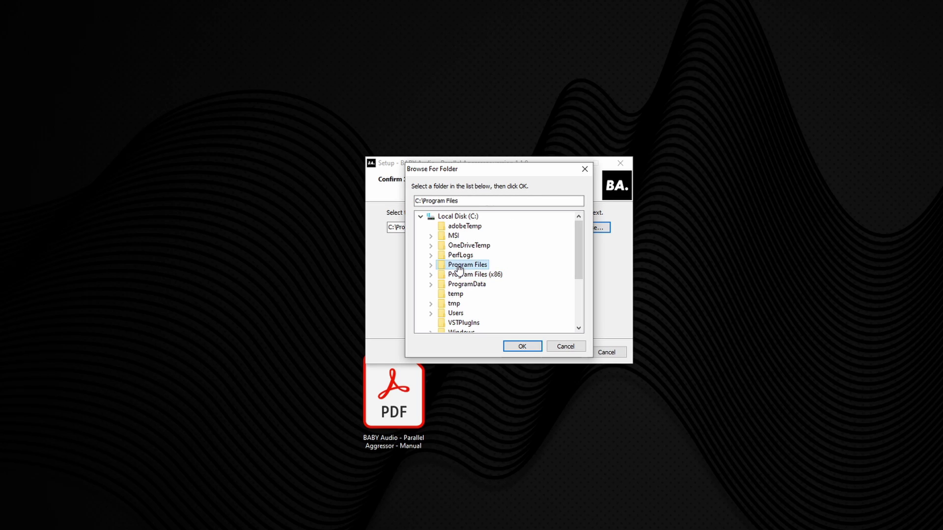
left_click(493, 274)
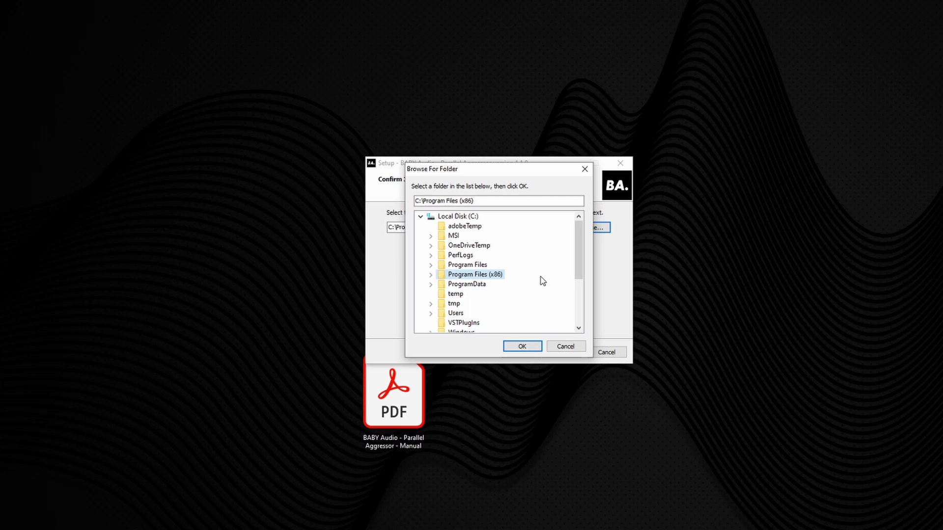
left_click(565, 347)
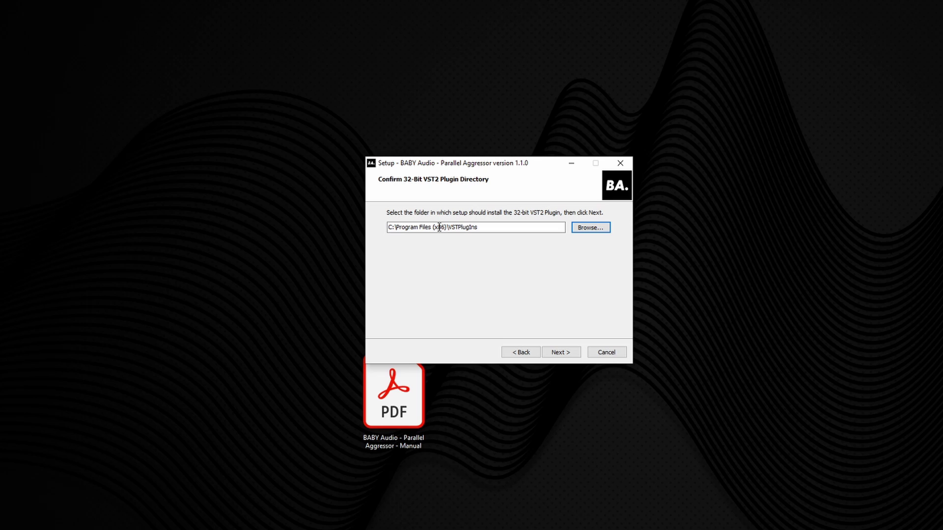
left_click_drag(449, 227, 482, 229)
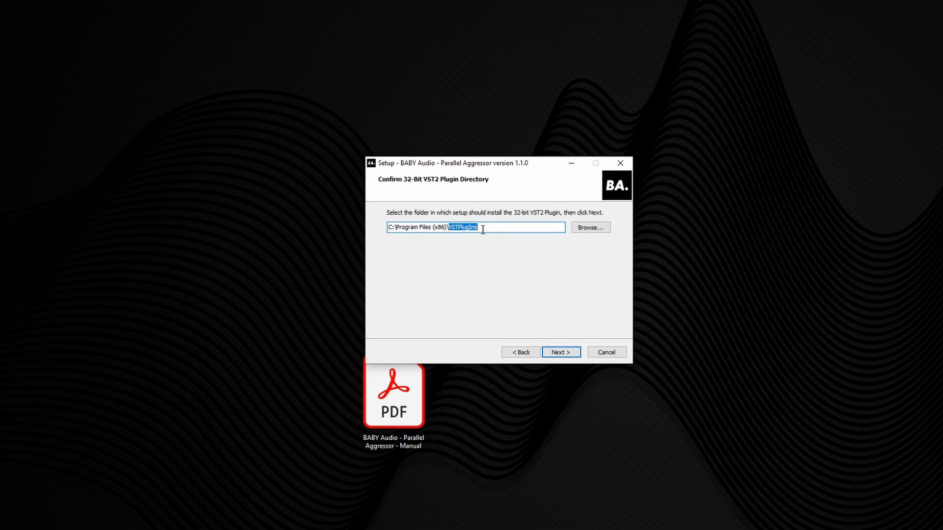
left_click(484, 229)
double_click(483, 229)
left_click(482, 230)
- Accept the default 32-bit and 64-bit VST2 install folders
left_click(556, 354)
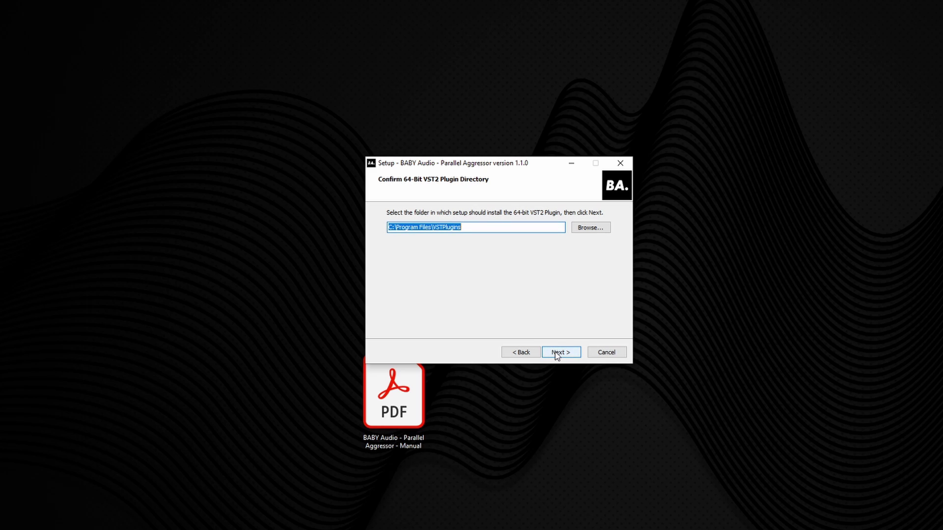
left_click(493, 225)
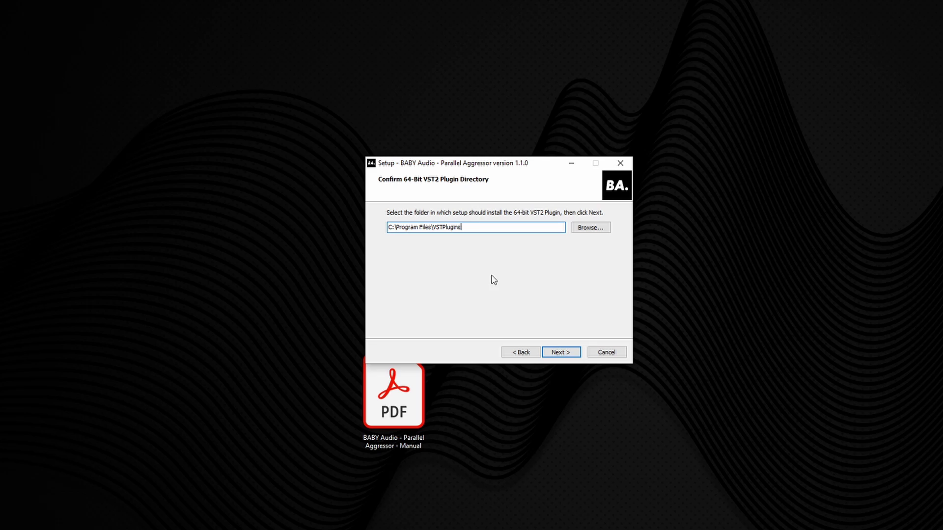
left_click(567, 358)
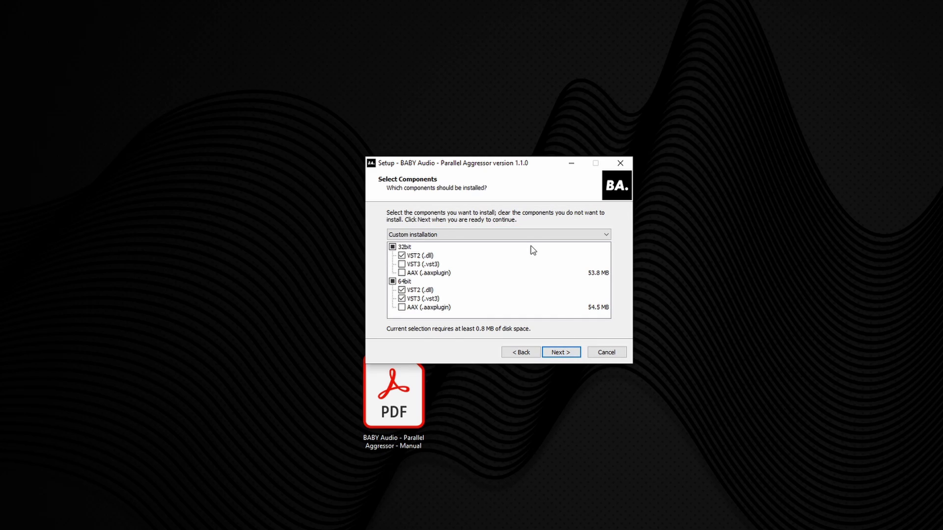
- Untick 32-bit and 64-bit AAX so only 64-bit VST2 and VST3 are installed
left_click(401, 265)
key("Down")
key("space")
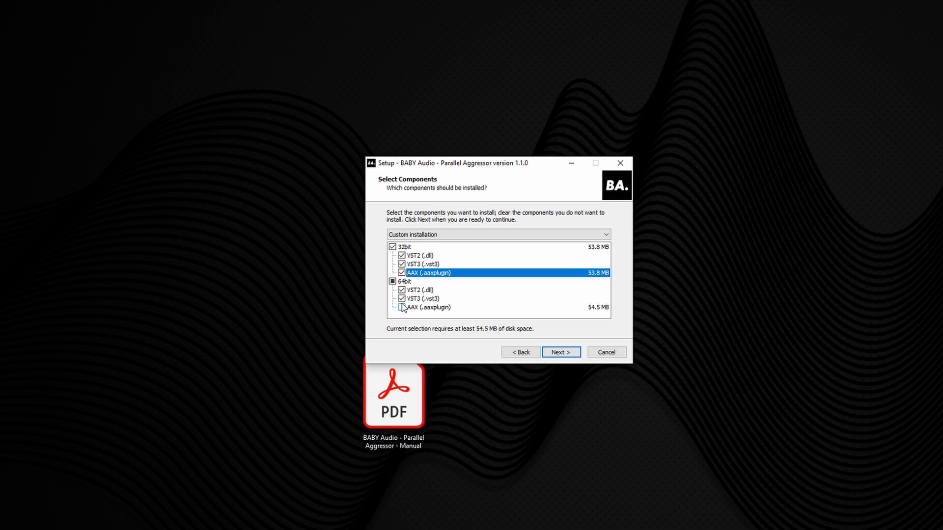
key("Down")
key("Down")
key("Down")
key("Down")
key("space")
key("Up")
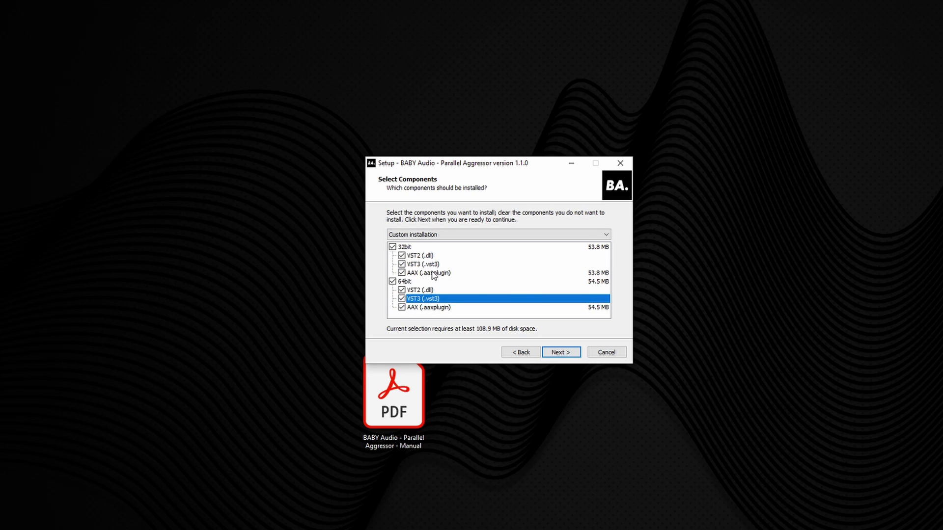
left_click(392, 247)
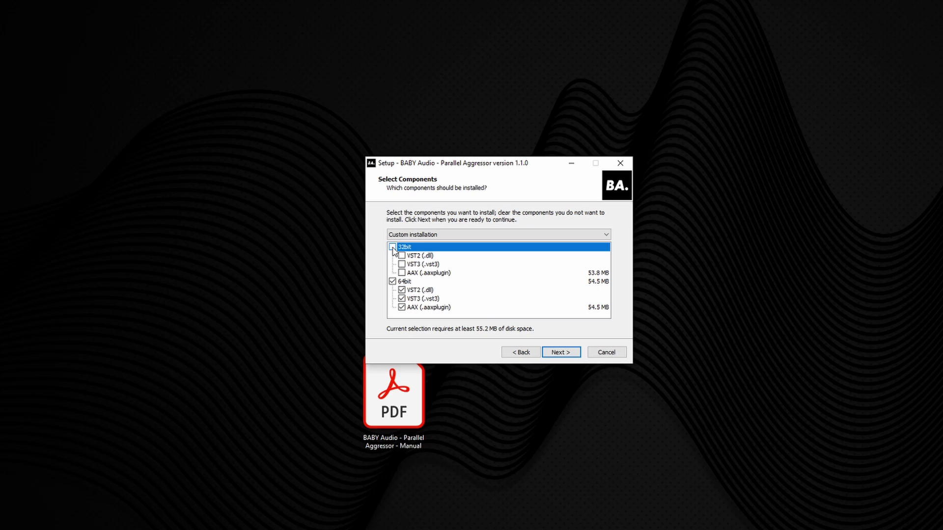
left_click(392, 247)
left_click(392, 247)
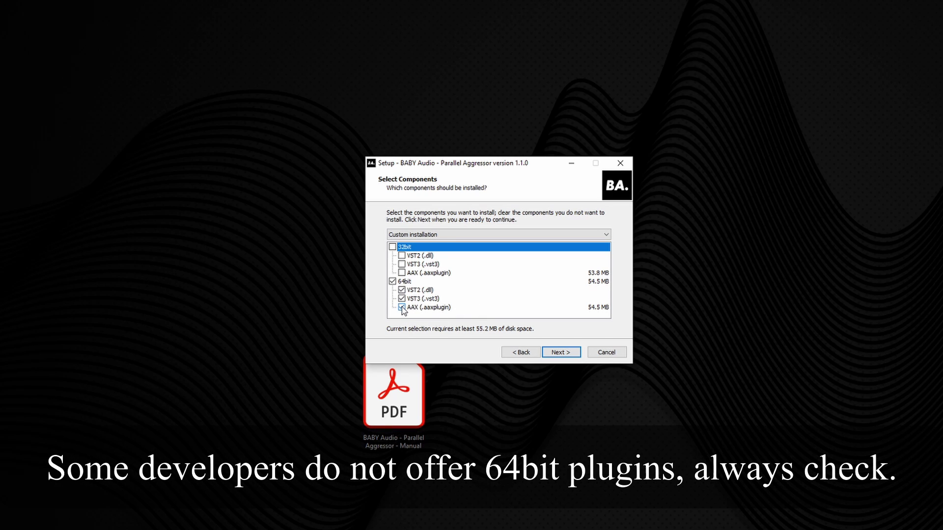
left_click(402, 308)
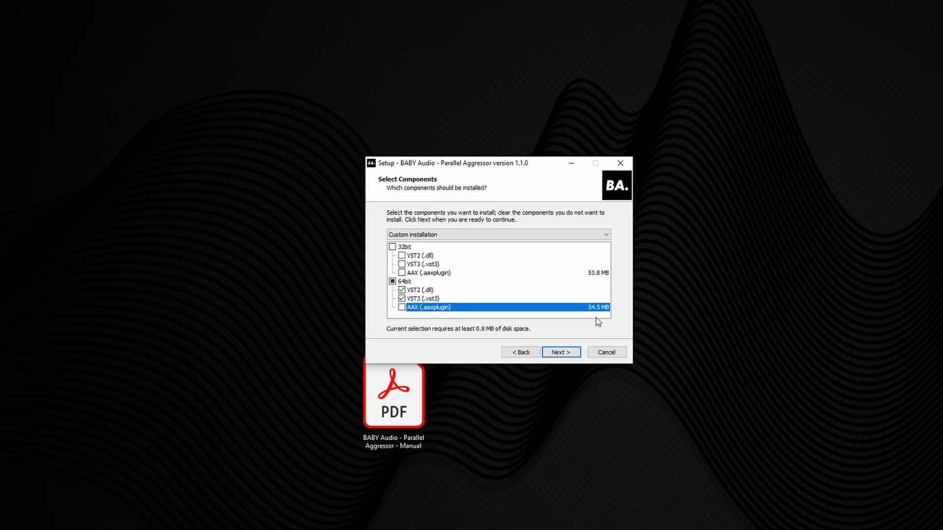
- Install Parallel Aggressor, then open the desktop's PC Version folder beside the setup window
left_click(562, 352)
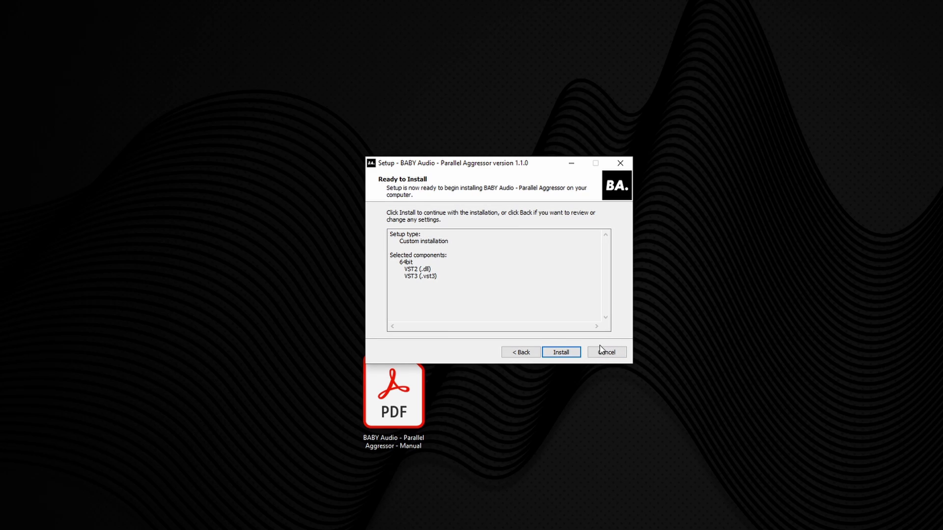
left_click(562, 353)
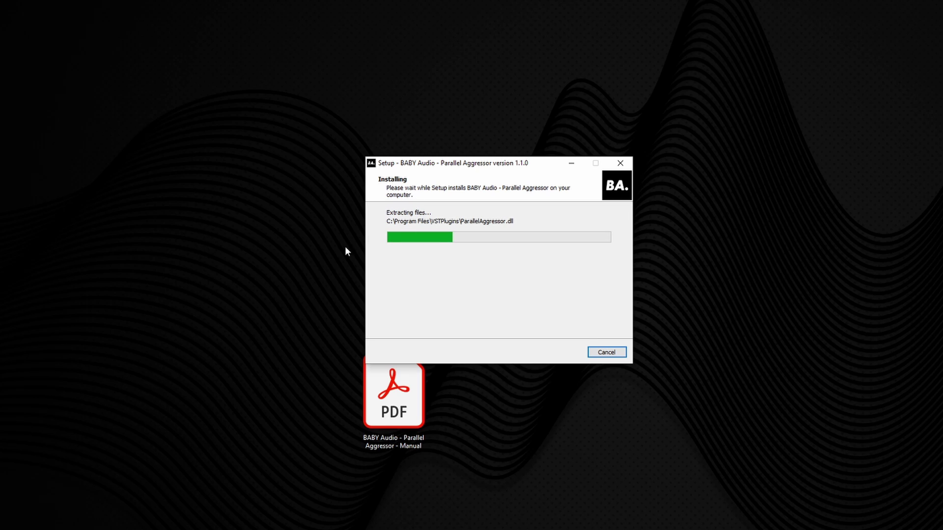
left_click_drag(467, 167, 164, 177)
double_click(393, 280)
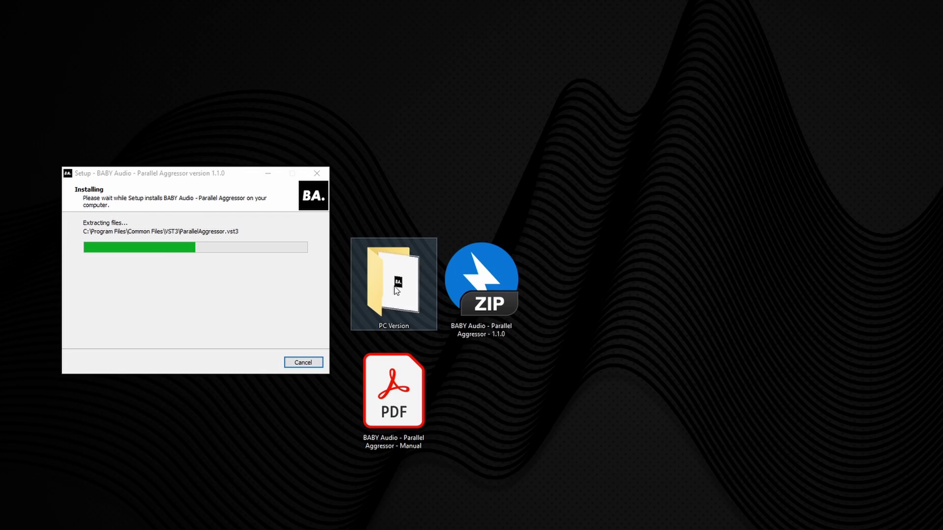
left_click(543, 191)
left_click_drag(524, 86, 523, 69)
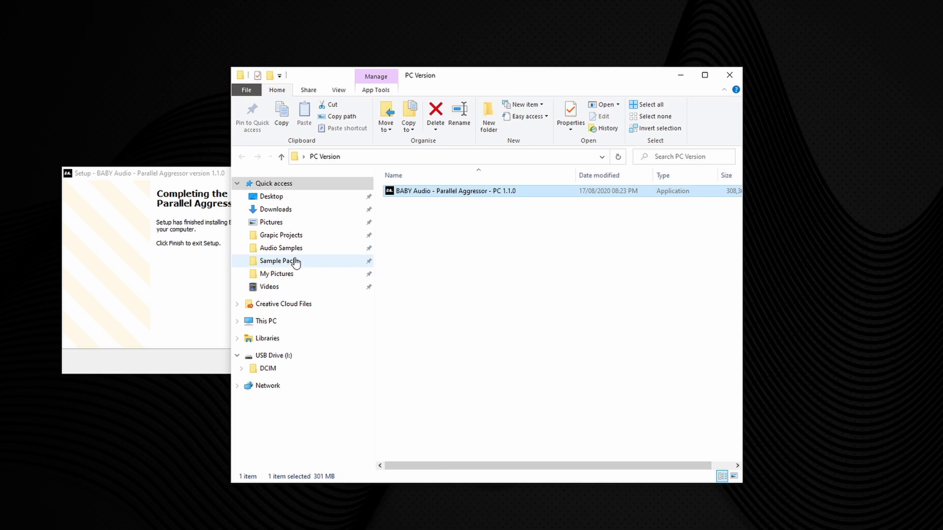
- Browse This PC and Local Disk (C:), then close File Explorer
left_click_drag(496, 80, 545, 78)
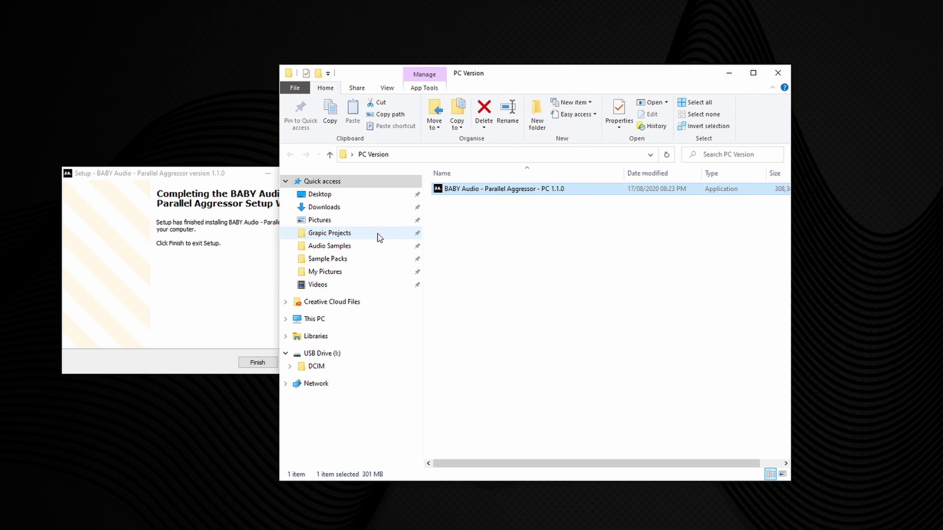
left_click(349, 324)
double_click(545, 331)
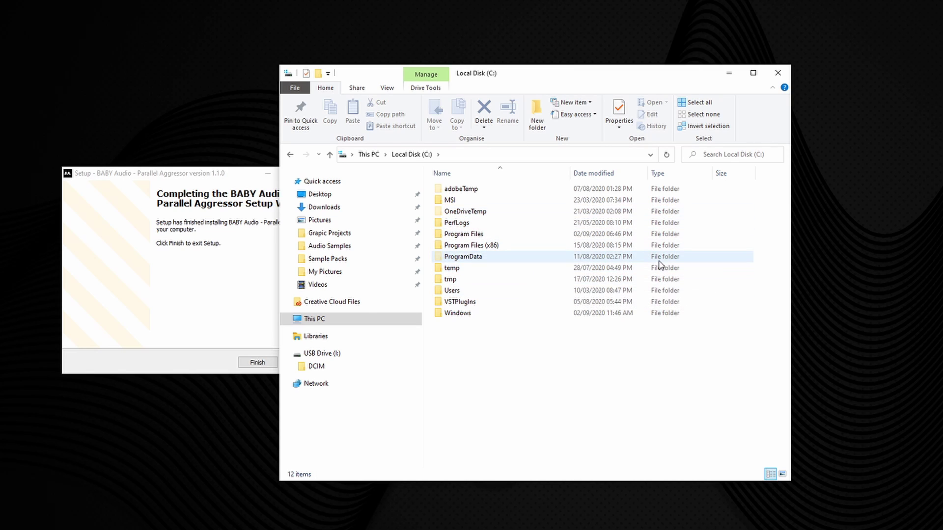
key("alt+Left")
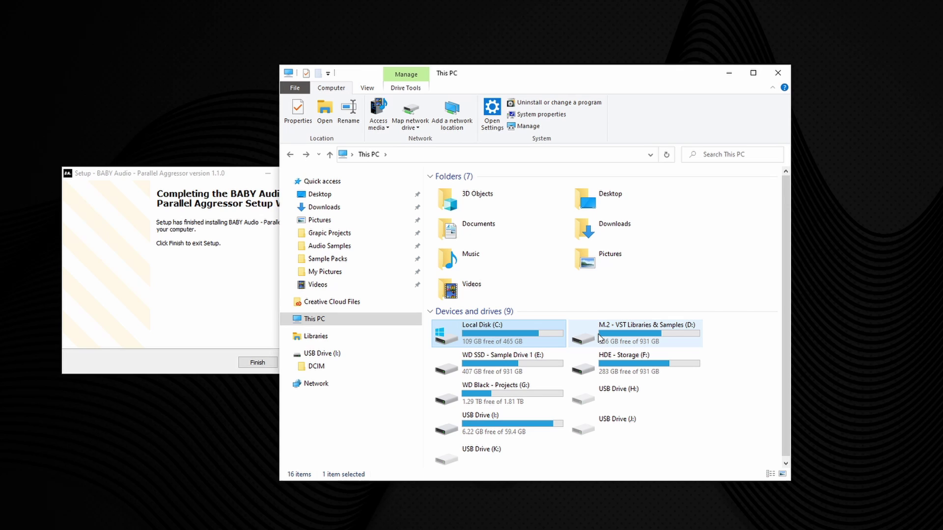
left_click(778, 73)
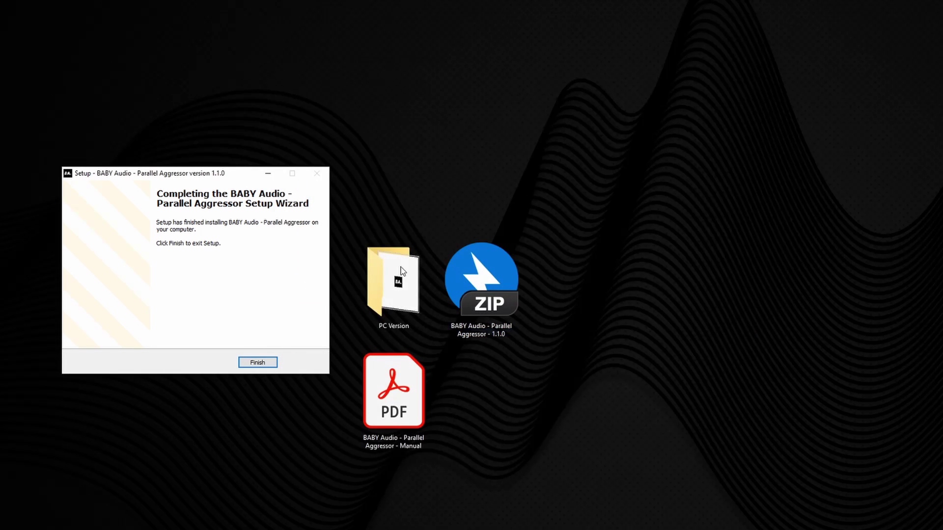
- Finish the installer and rescan plug-ins in Studio > VST Plug-in Manager, finding 0 new
left_click(268, 364)
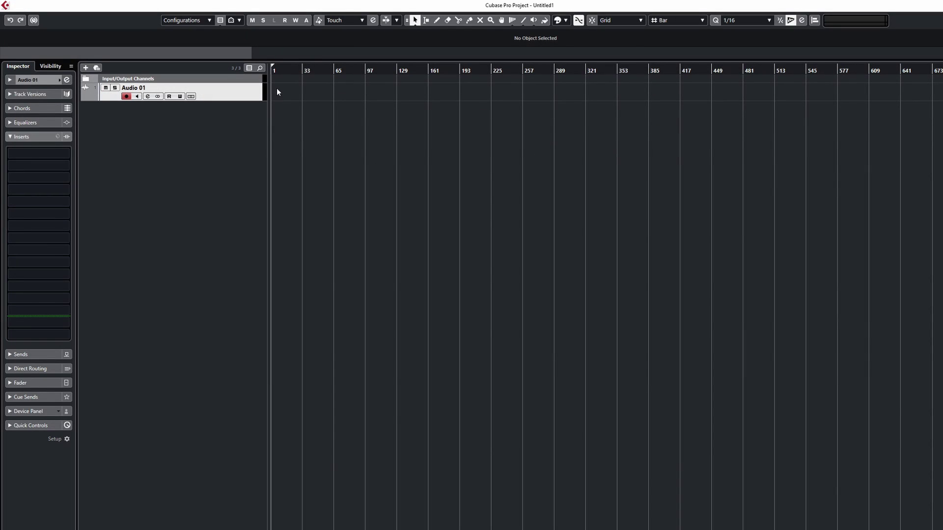
left_click(210, 3)
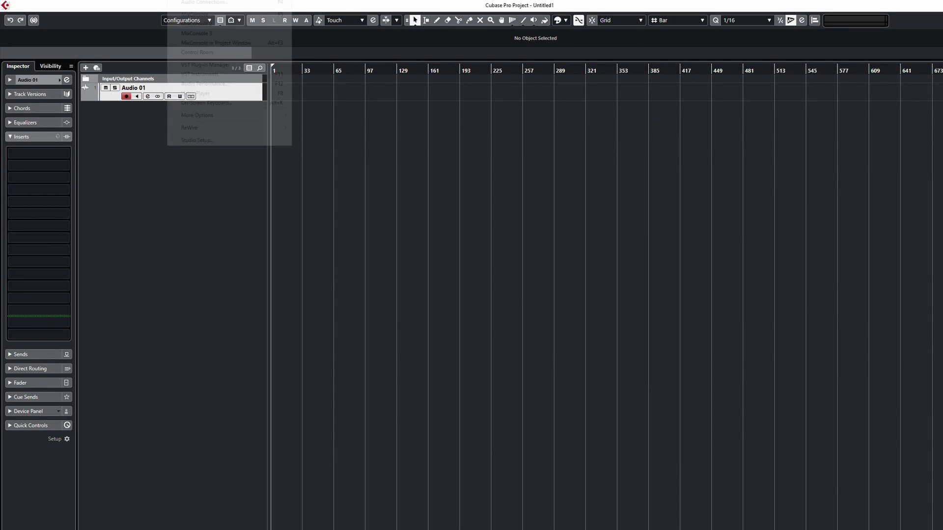
left_click(236, 65)
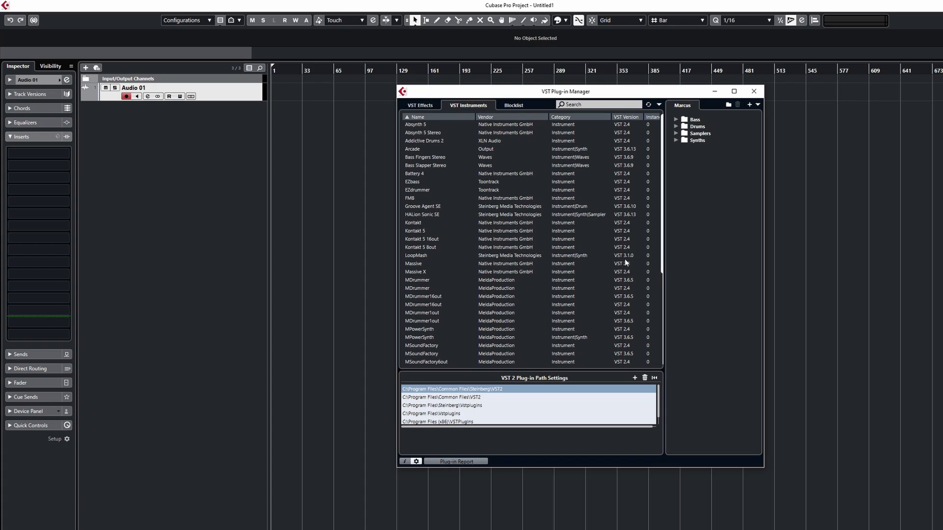
left_click(647, 104)
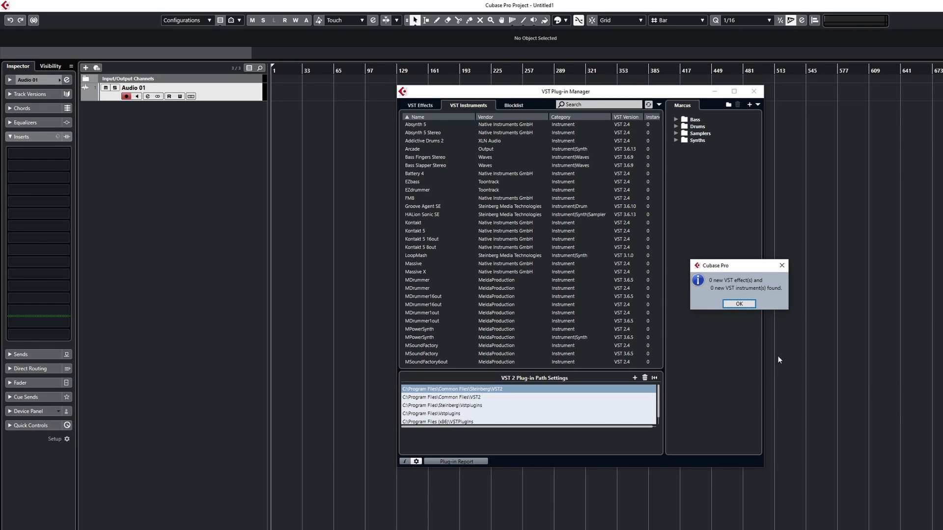
left_click(734, 306)
- Open a new File Explorer window and navigate to C:\Program Files
key("super+e")
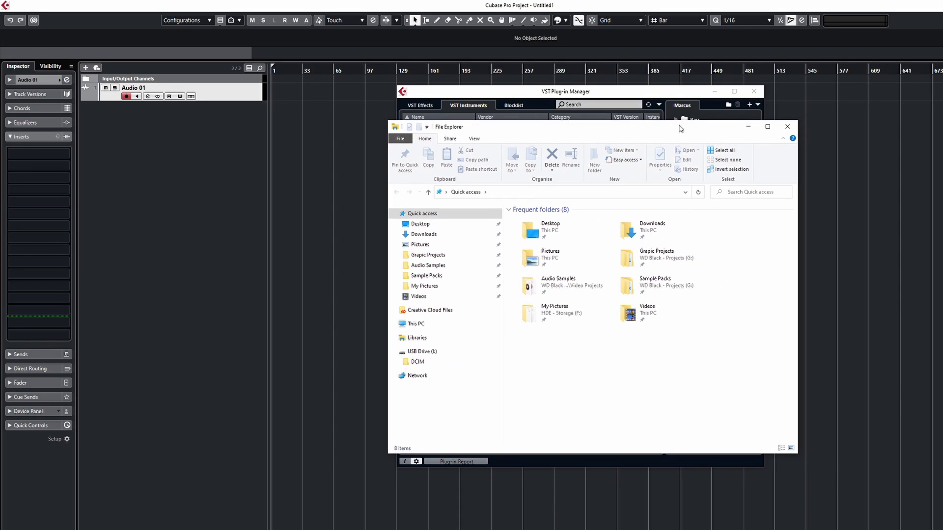
left_click_drag(724, 124, 680, 126)
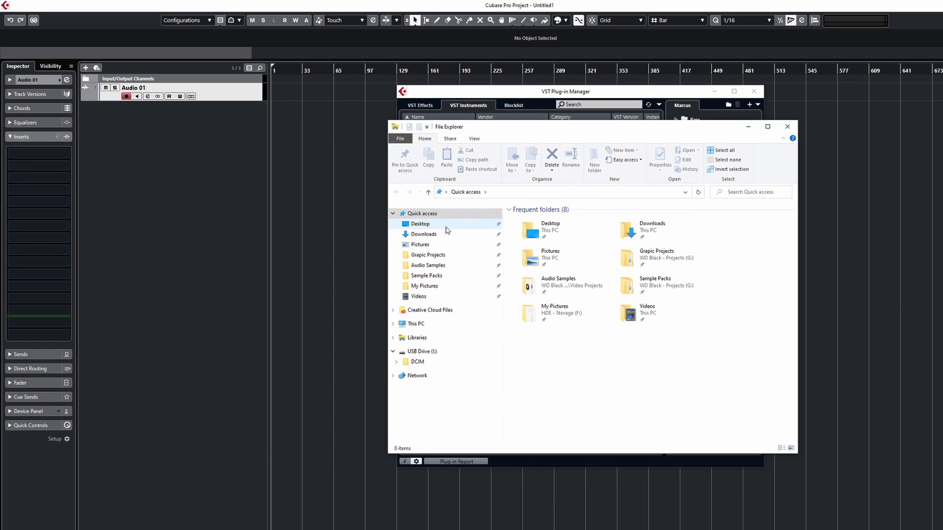
left_click(435, 325)
double_click(582, 336)
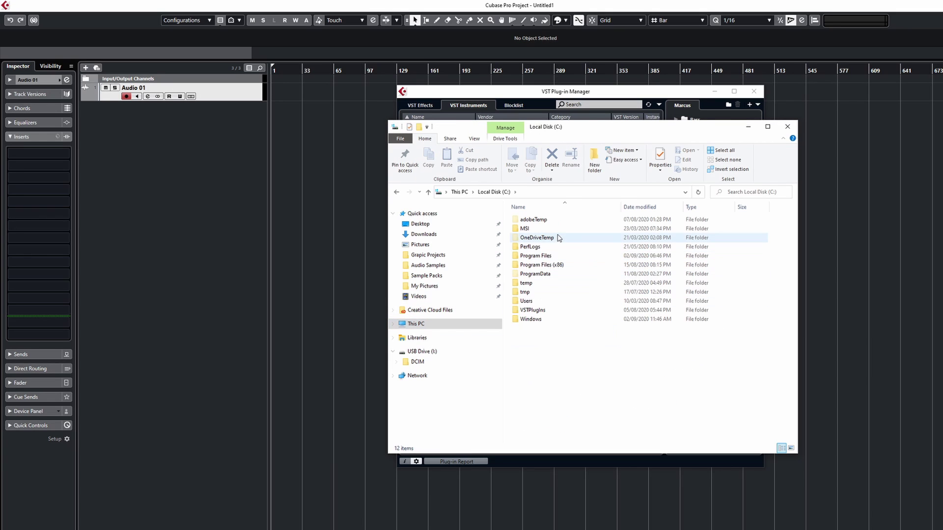
left_click(553, 255)
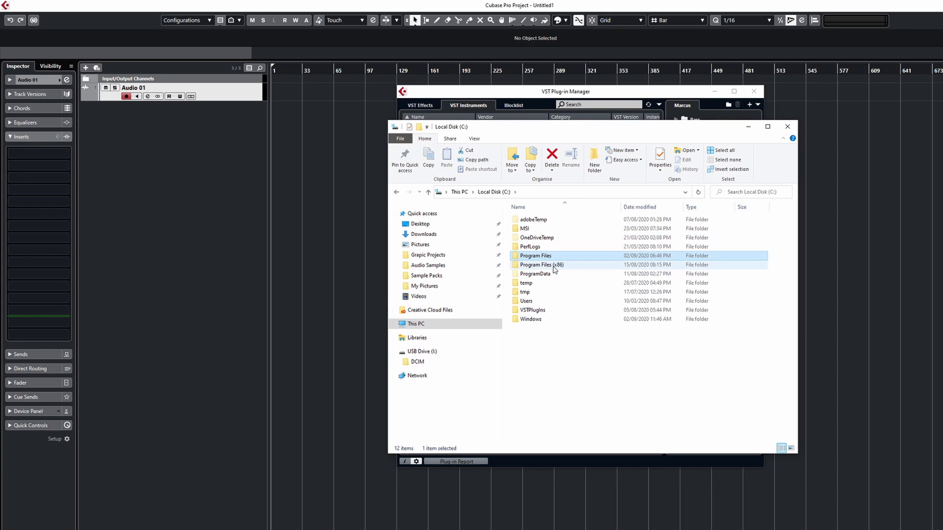
double_click(554, 256)
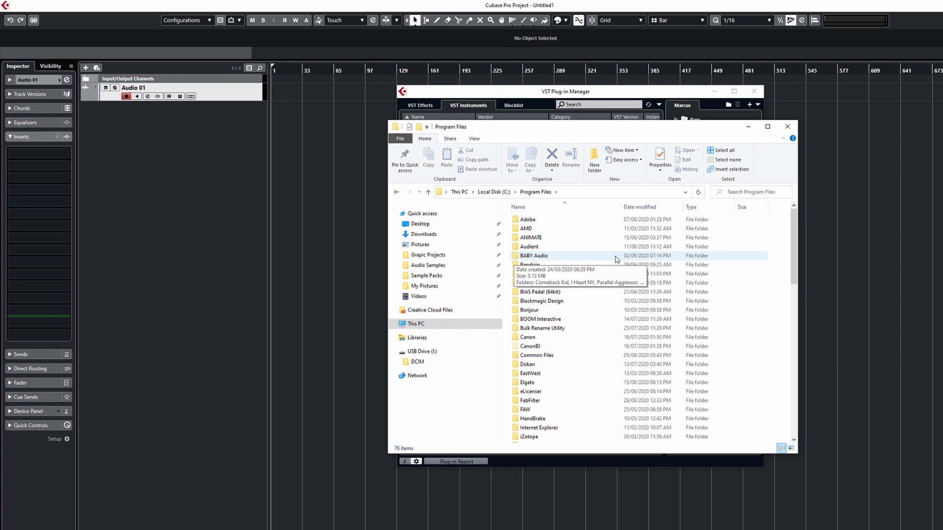
- Check BABY Audio\Parallel Aggressor exists, then close File Explorer
double_click(546, 257)
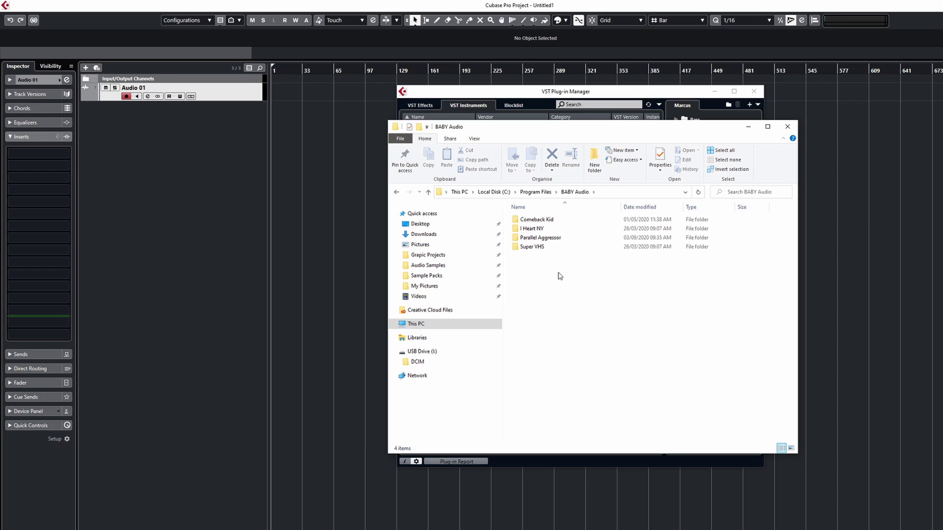
double_click(557, 238)
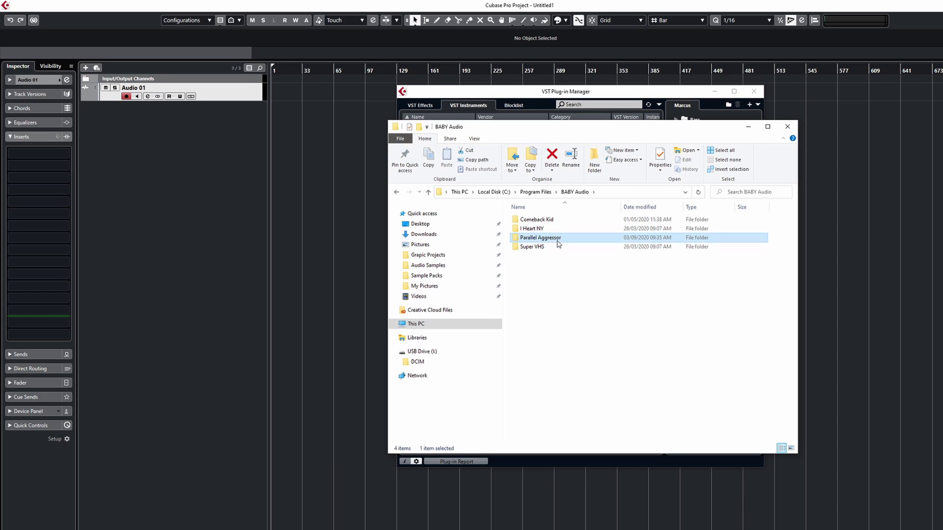
key("alt+Left")
key("alt+Left")
scroll(585, 391, "down", 5)
scroll(584, 391, "down", 4)
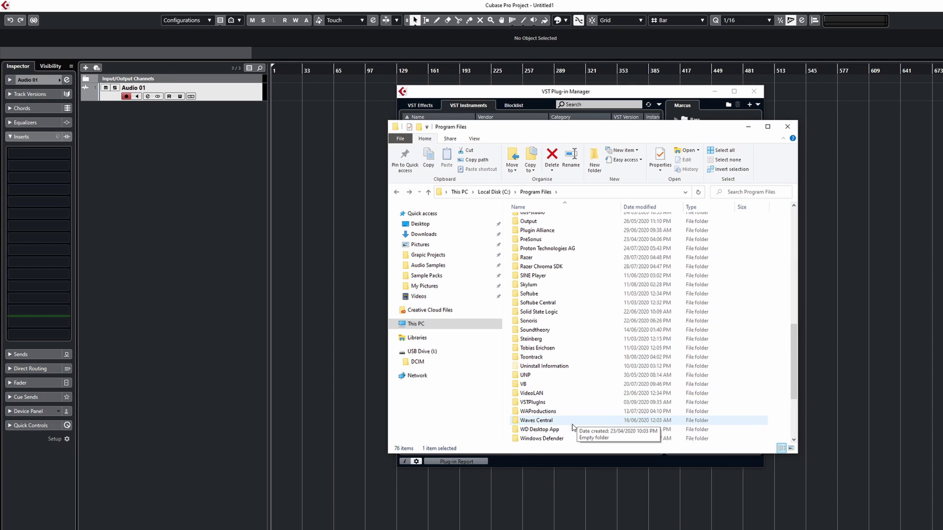
scroll(606, 390, "up", 7)
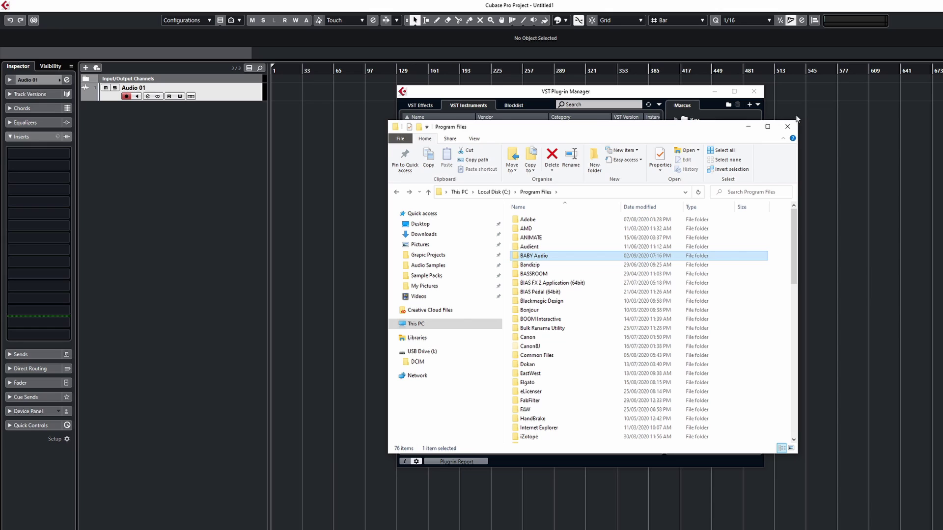
left_click(789, 126)
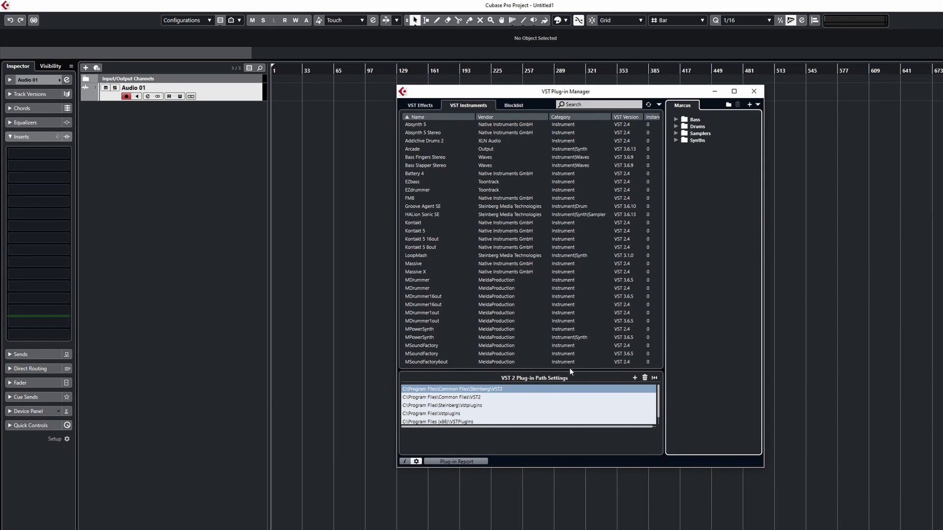
- Add C:\Program Files\BABY Audio as a new VST 2 plug-in path
left_click(417, 461)
left_click(417, 461)
left_click(635, 378)
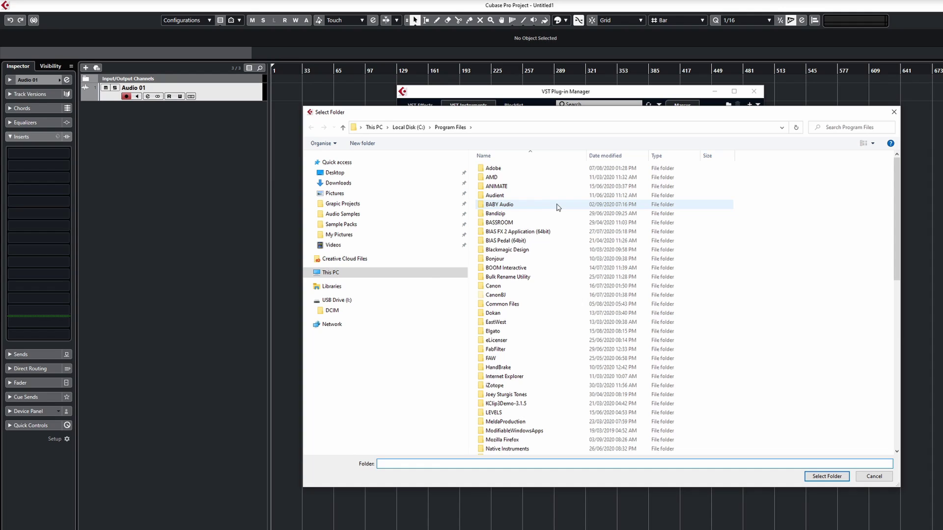
left_click(557, 204)
left_click(827, 477)
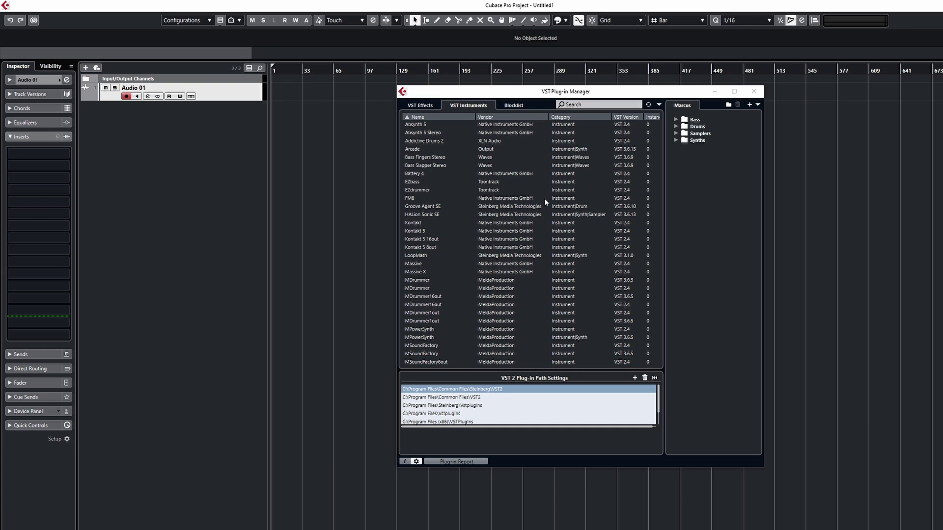
- Show the effect plug-in list, switch the collection to Default, then back to Marcus
left_click(427, 105)
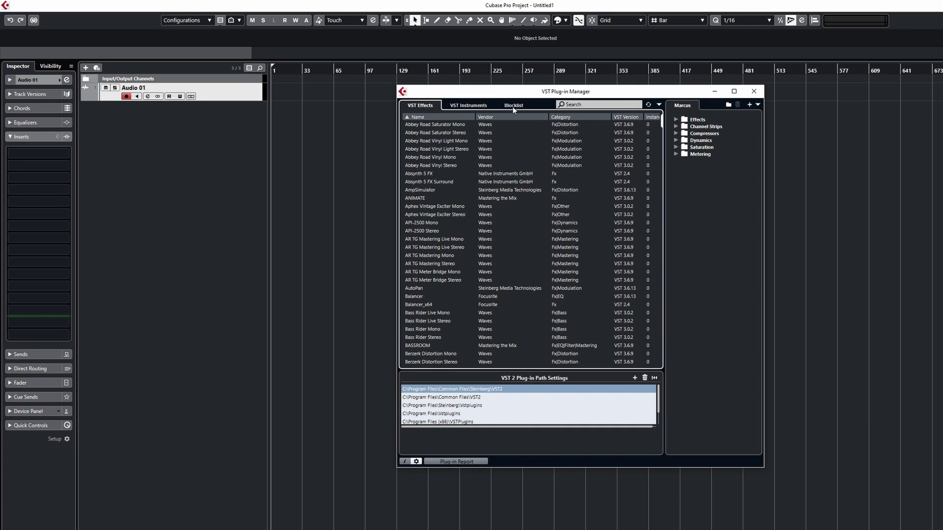
left_click(757, 105)
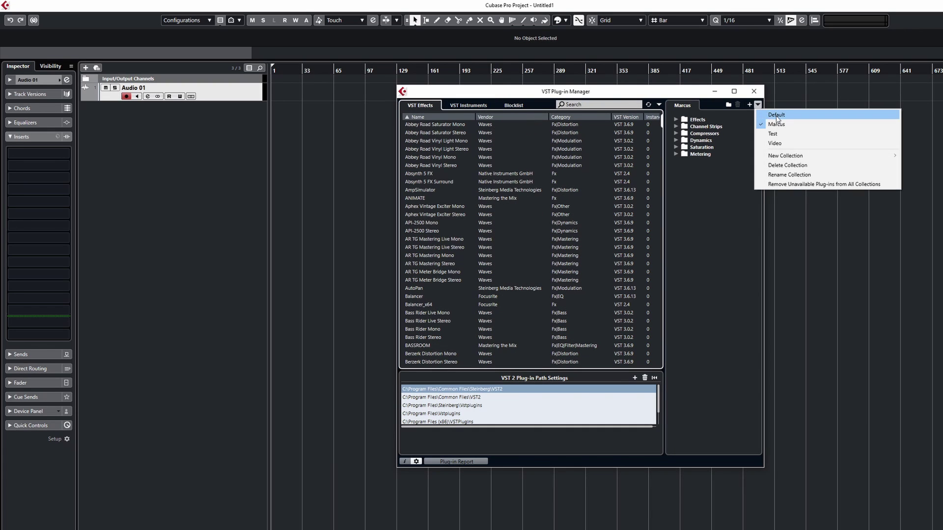
left_click(772, 112)
left_click(757, 105)
left_click(773, 124)
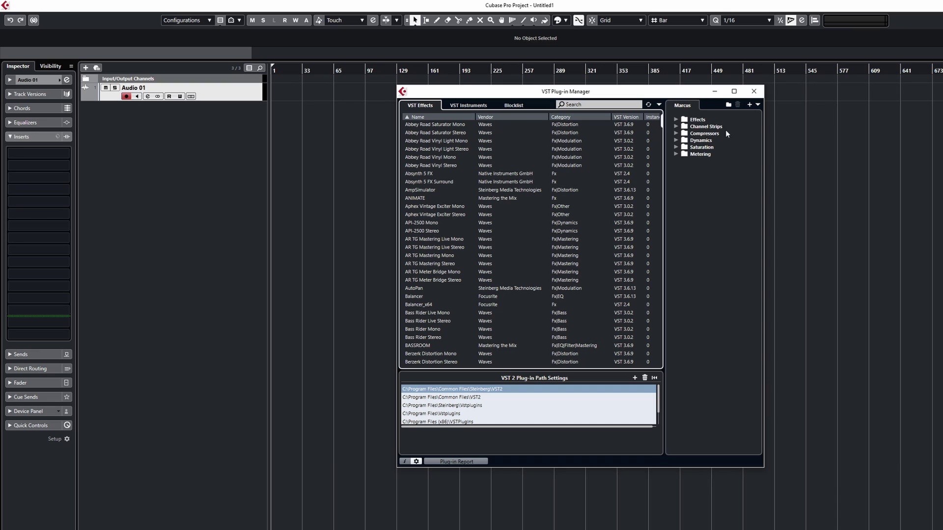
- Toggle the Marcus Compressors and Dynamics folders, then expand Metering, Saturation and Dynamics
left_click(676, 134)
left_click(676, 133)
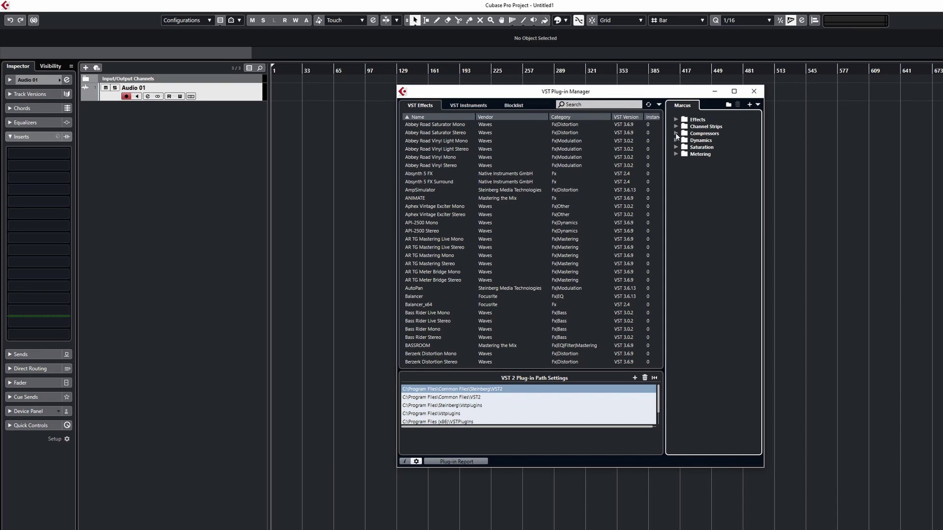
left_click(676, 140)
left_click(676, 140)
left_click(677, 154)
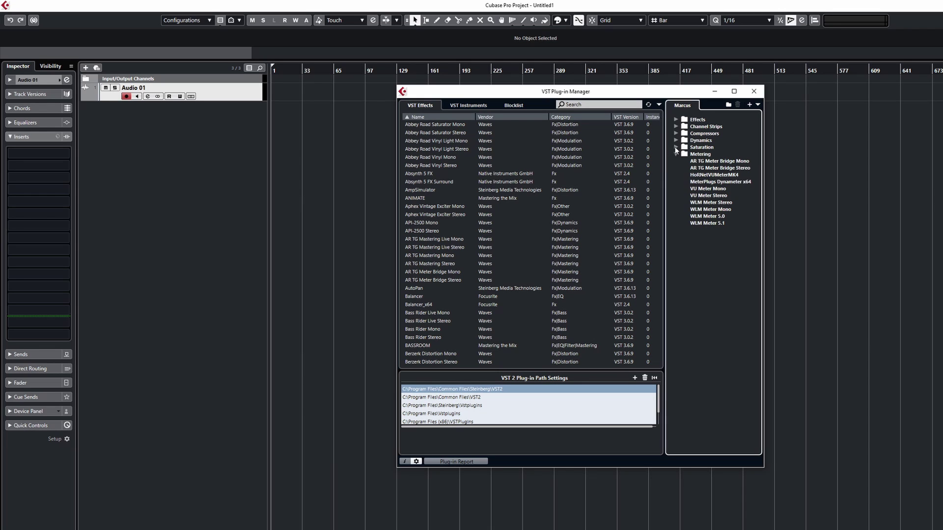
left_click(677, 146)
left_click(677, 140)
- Expand the Effects, Channel Strips and Compressors folders, then collapse Dynamics, Saturation and Metering
left_click(676, 125)
left_click(676, 126)
left_click(675, 118)
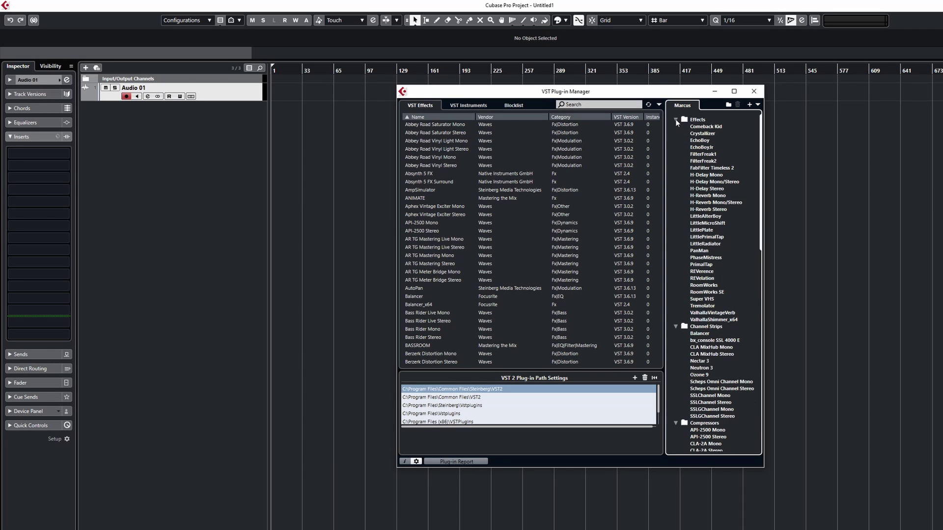
left_click(676, 119)
left_click(676, 140)
left_click(676, 146)
left_click(676, 154)
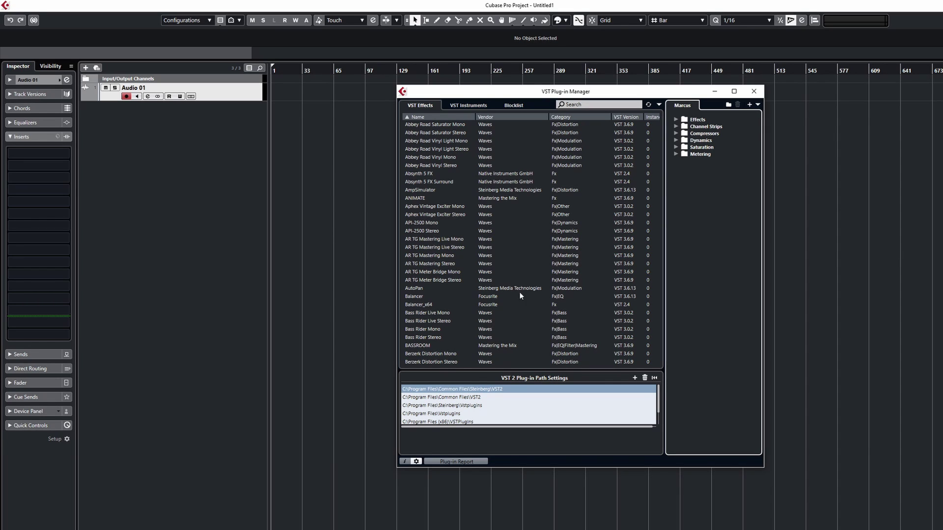
- Browse the Channel Strips and Compressors folders in the first insert slot's plug-in browser
left_click(28, 154)
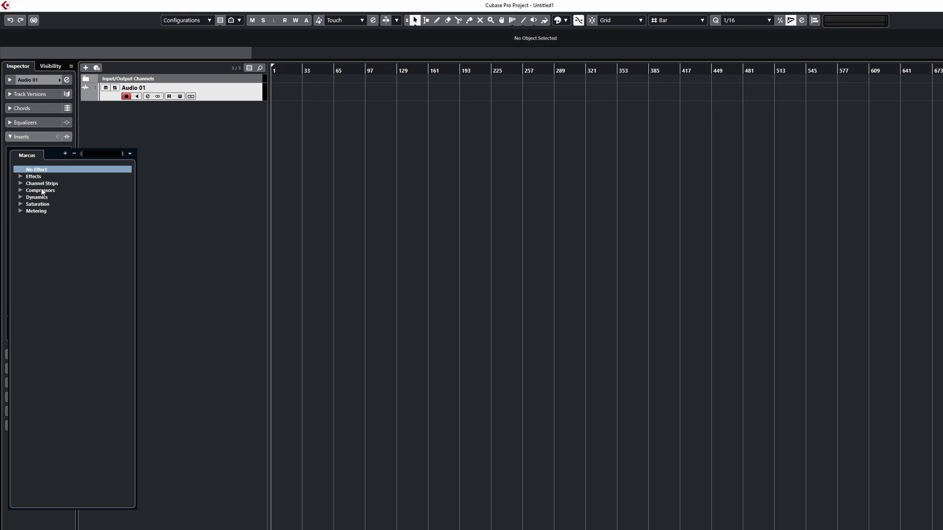
left_click(20, 184)
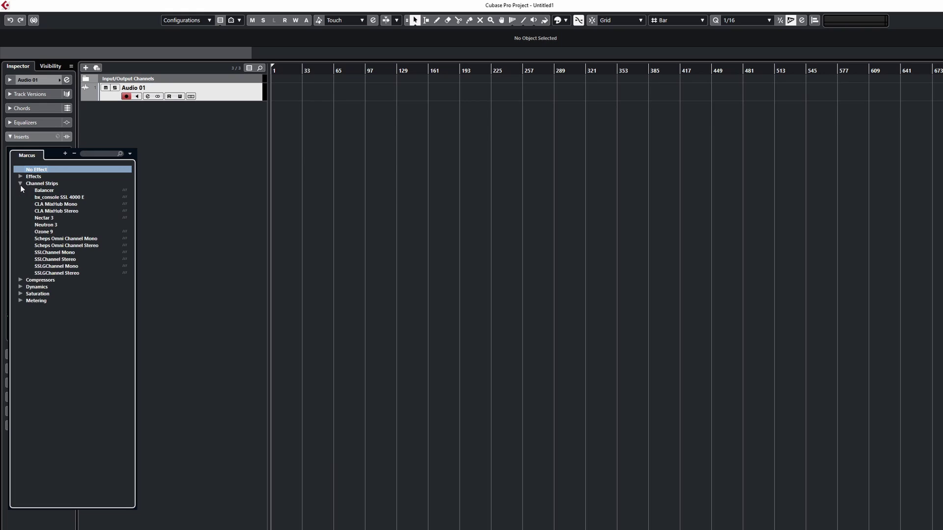
left_click(20, 280)
left_click(20, 280)
left_click(20, 183)
left_click(260, 146)
- In the VST Plug-in Manager, search 'para' and drag Parallel Aggressor into the Dynamics folder
left_click(192, 0)
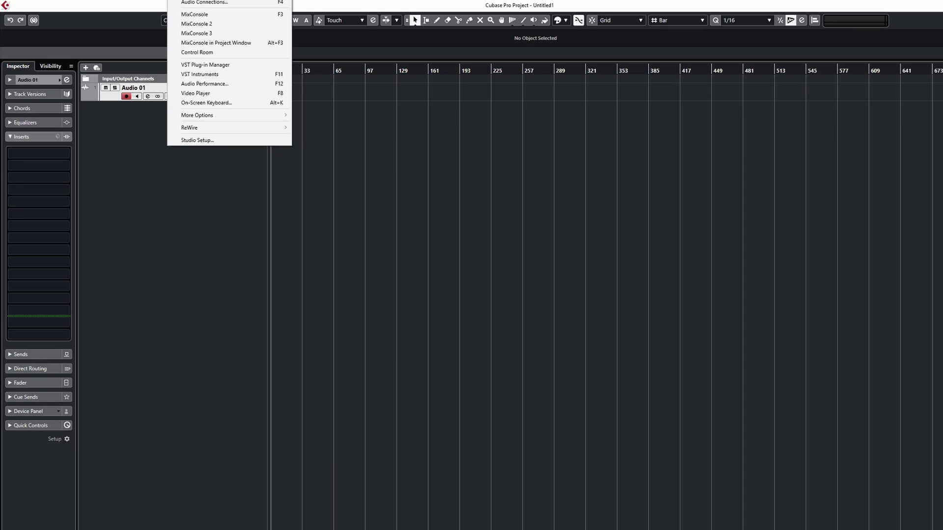
left_click(232, 66)
left_click(606, 105)
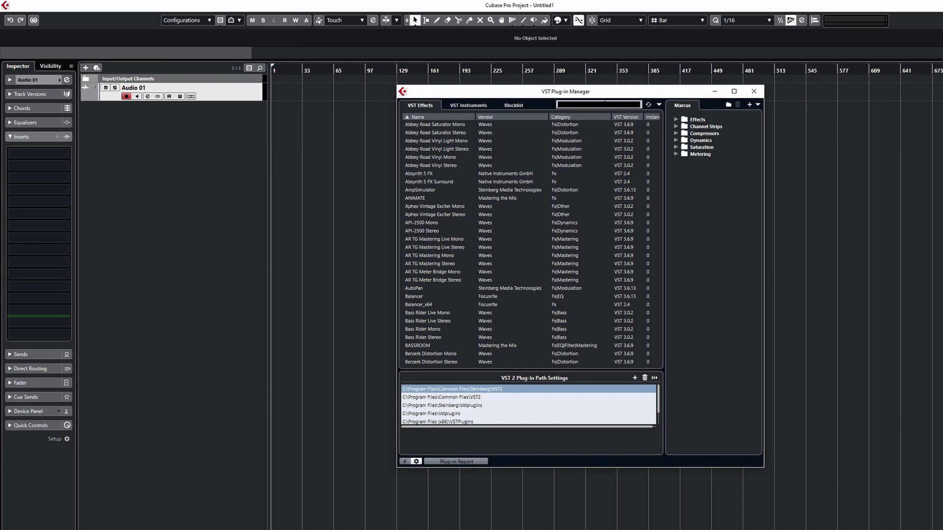
type("para")
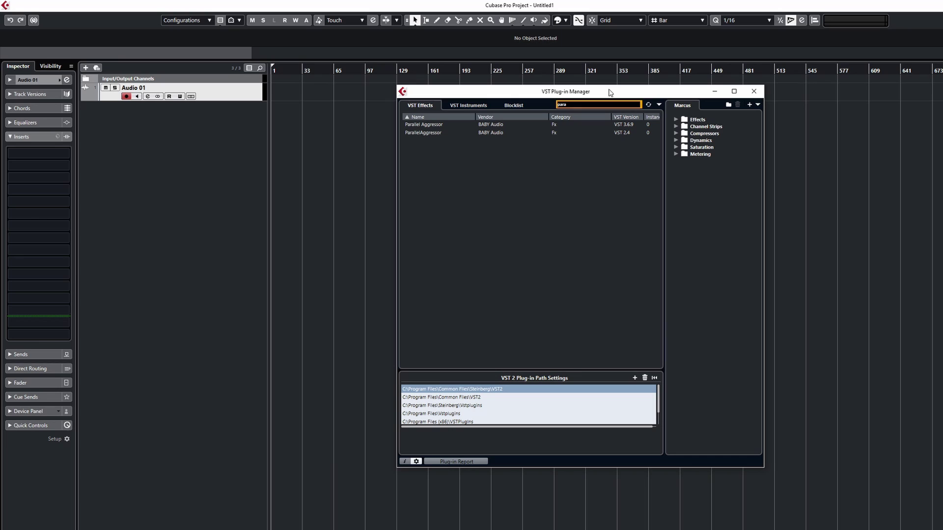
left_click_drag(441, 124, 709, 143)
- Confirm Parallel Aggressor is listed under Dynamics in the first insert slot's browser
left_click(49, 148)
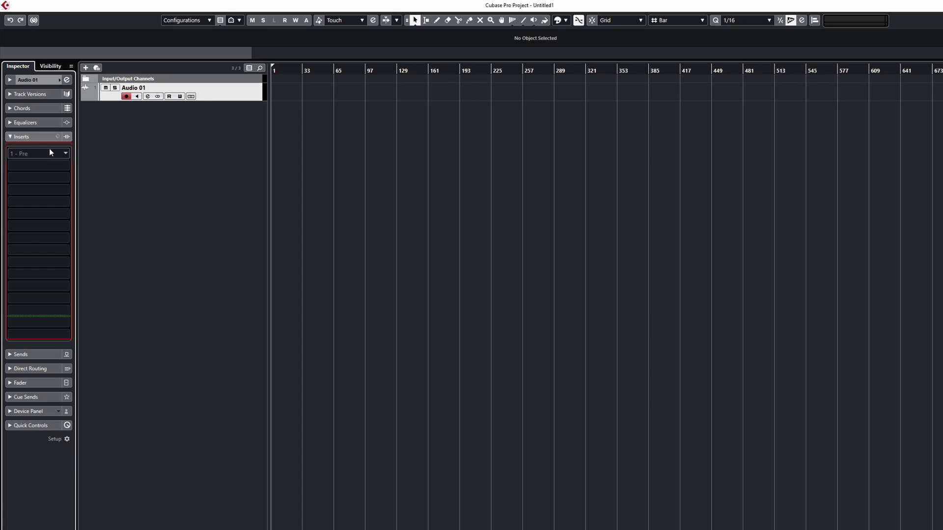
left_click(17, 197)
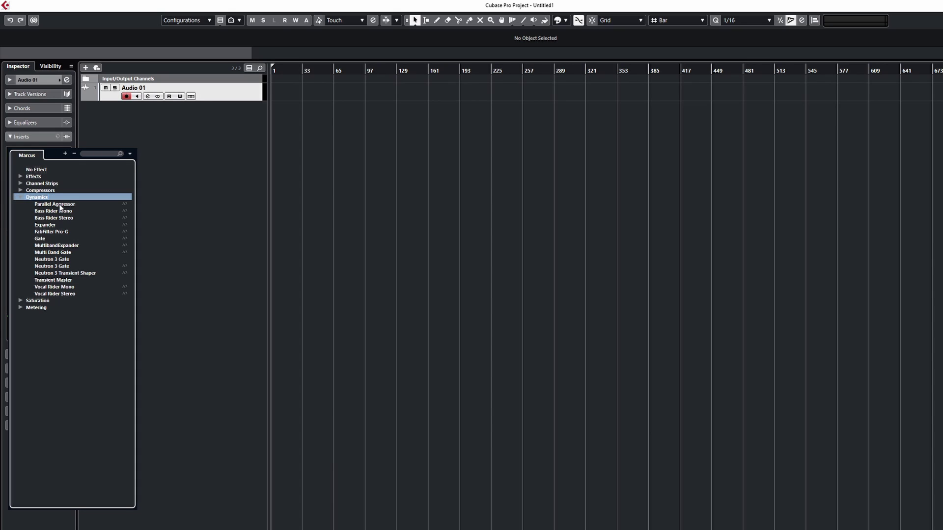
left_click(221, 199)
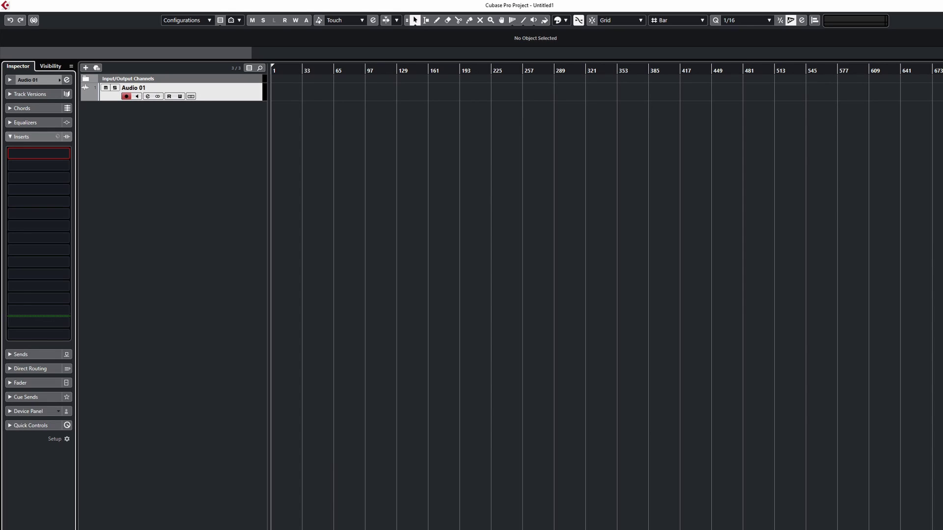
left_click(180, 4)
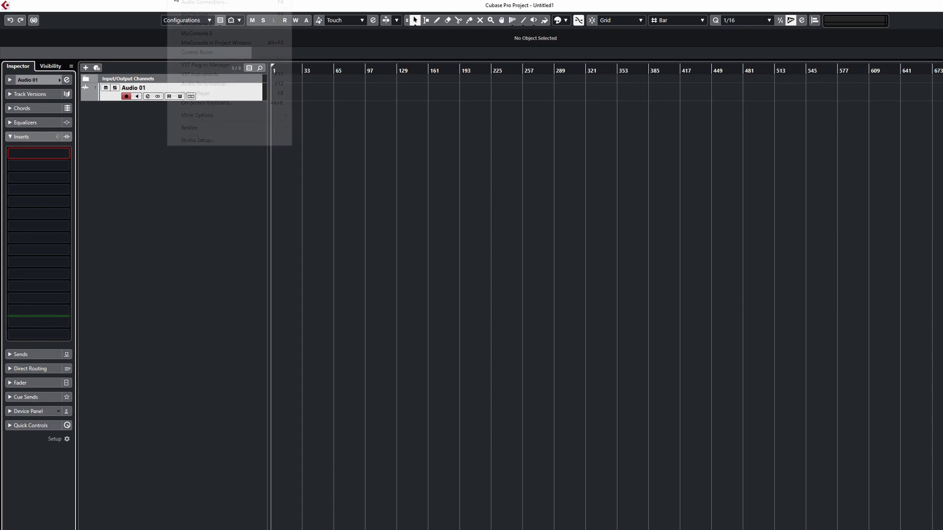
- Switch the Plug-in Manager to the Video collection and delete its six entries
left_click(236, 65)
left_click(758, 105)
left_click(771, 143)
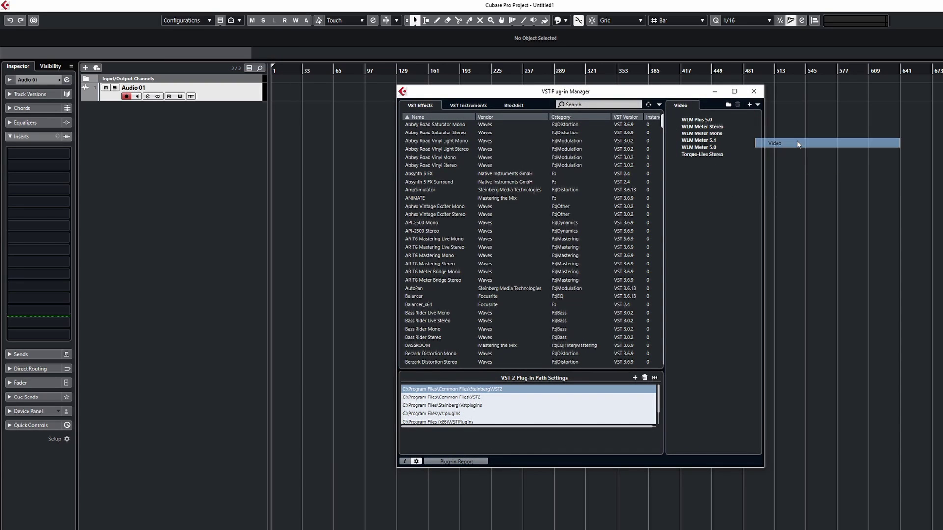
left_click_drag(697, 127, 703, 155)
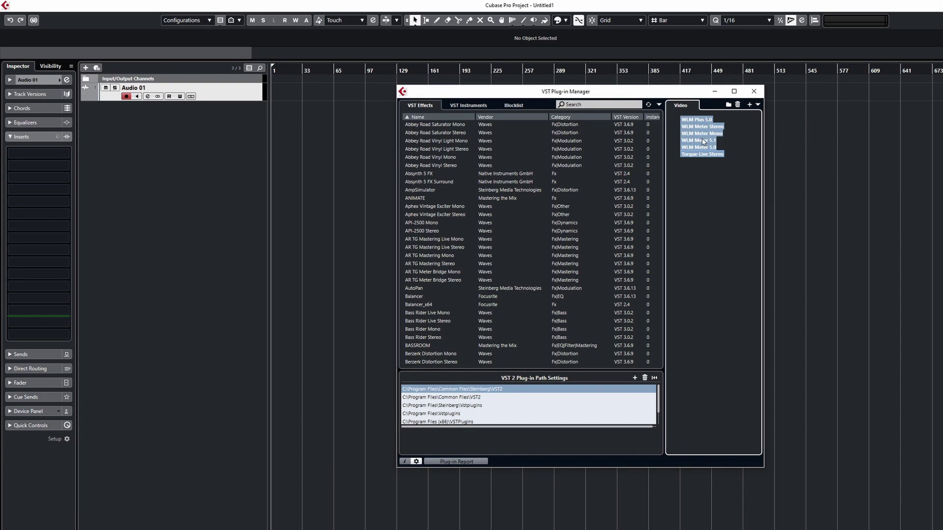
key("Delete")
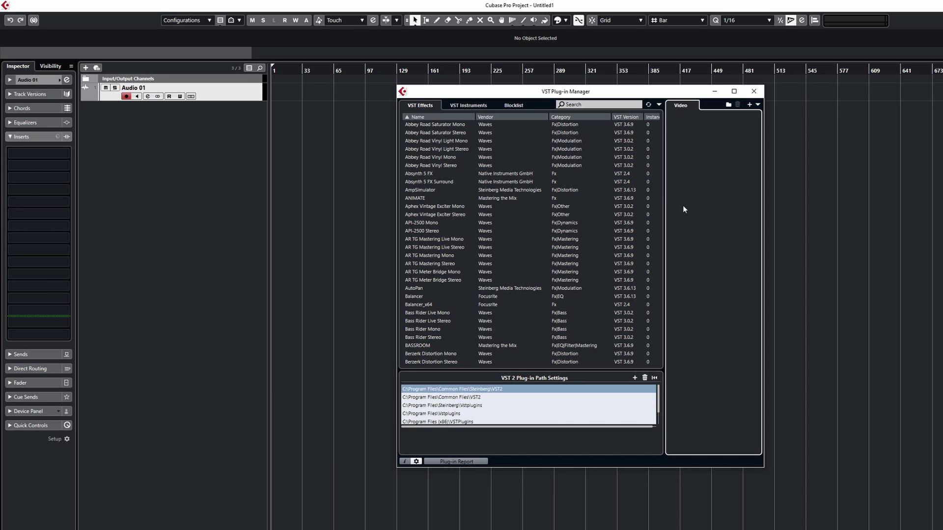
- Add 16 plug-ins (Abbey Road Saturator Stereo to AR TG Mastering Mono) to Video, then delete them
left_click(472, 132)
left_click(429, 255, "shift")
left_click_drag(429, 255, 698, 215)
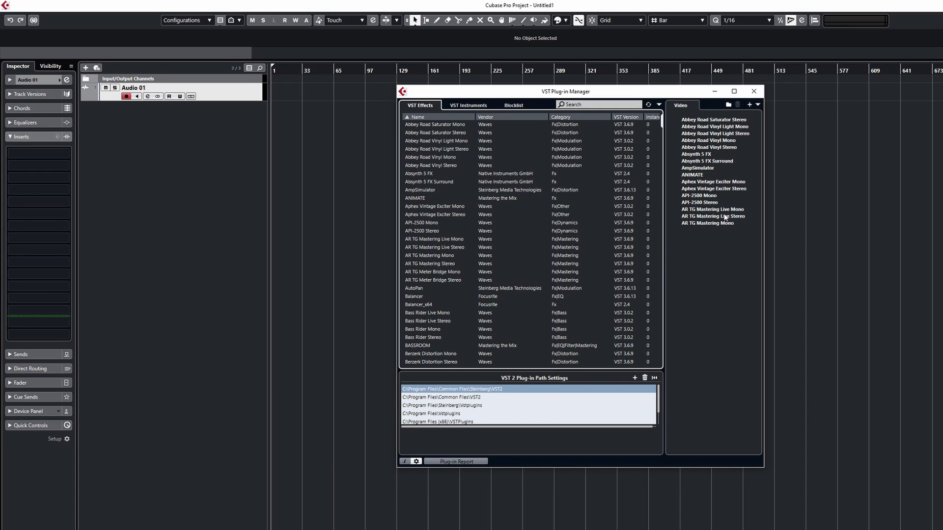
left_click(717, 222)
left_click(716, 121, "shift")
key("Delete")
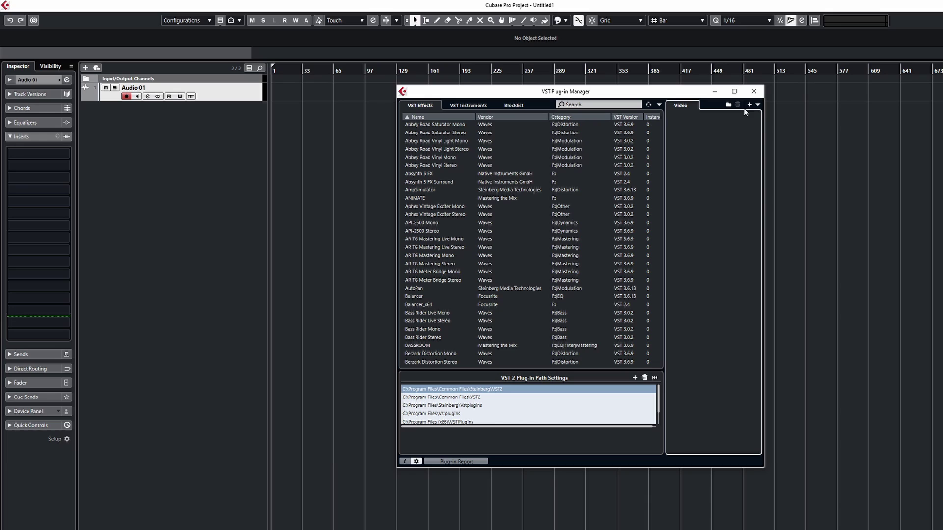
- Check that the first insert slot's browser now offers only No Effect
left_click(136, 146)
left_click(38, 152)
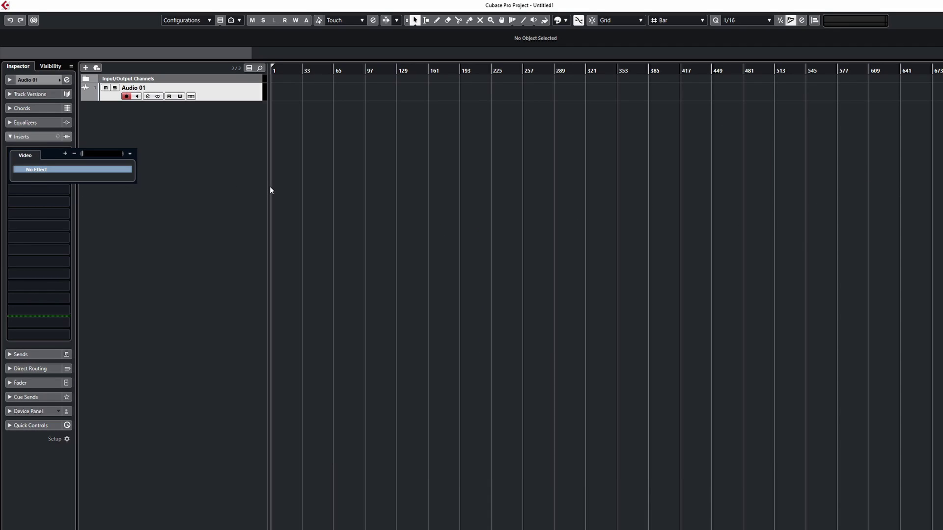
left_click(254, 254)
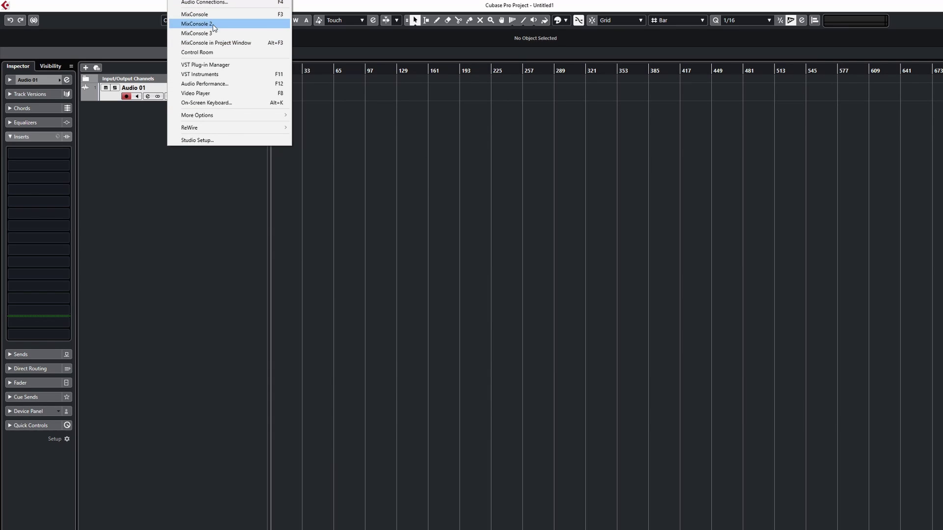
- Reopen the VST Plug-in Manager and sort the plug-in list by VST version
left_click(216, 64)
left_click(448, 125)
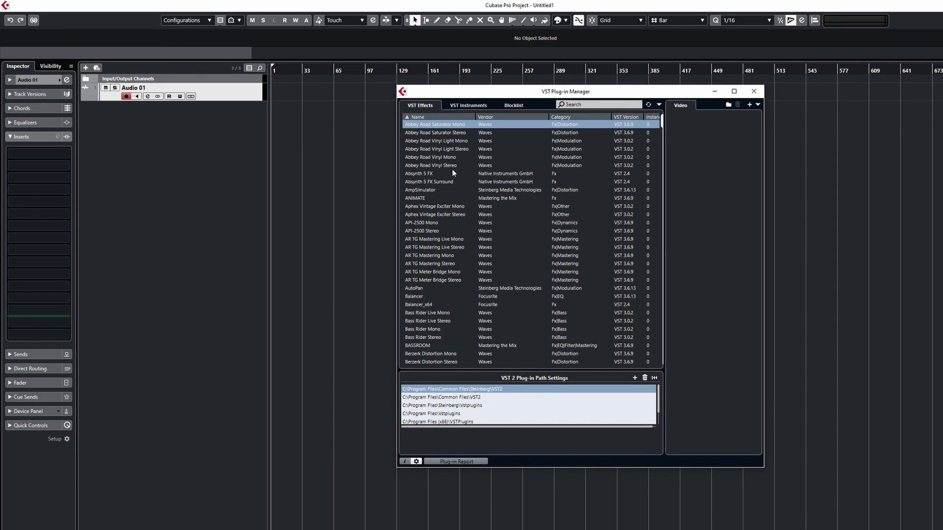
left_click(444, 149, "shift")
left_click(623, 117)
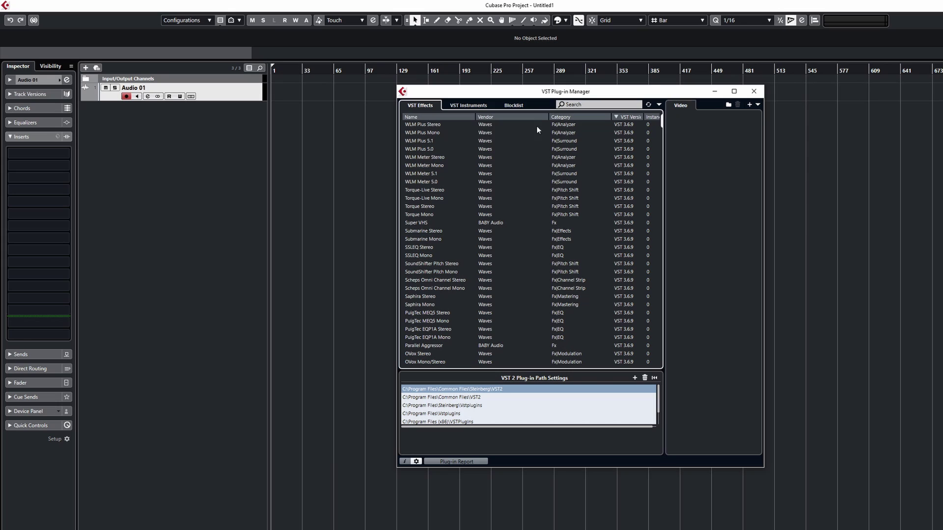
- Add 10 plug-ins (WLM Plus Stereo to Torque-Live Mono) to Video, then delete them
left_click(440, 124)
left_click(431, 198, "shift")
left_click_drag(431, 186, 705, 122)
left_click(679, 201)
right_click(706, 122)
left_click(717, 132)
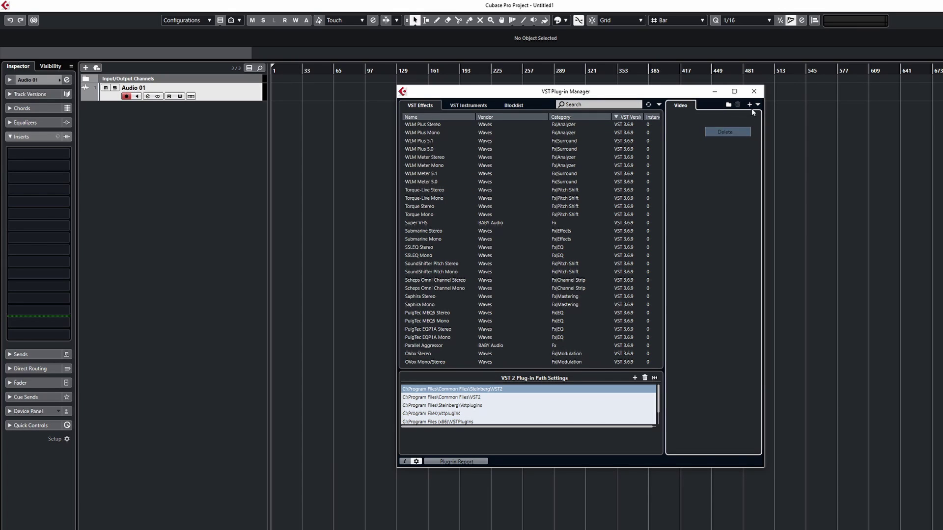
- Switch to the Default collection and scroll through its vendor folders
left_click(759, 104)
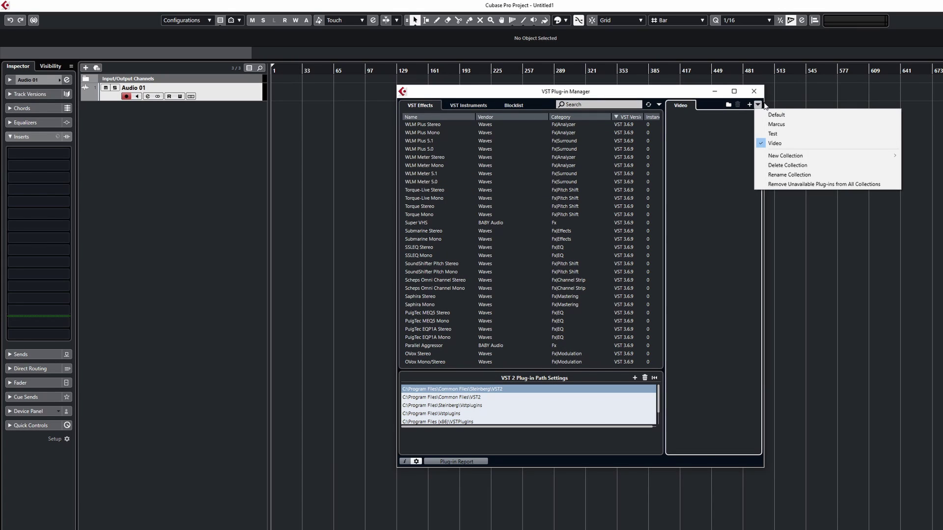
left_click(791, 115)
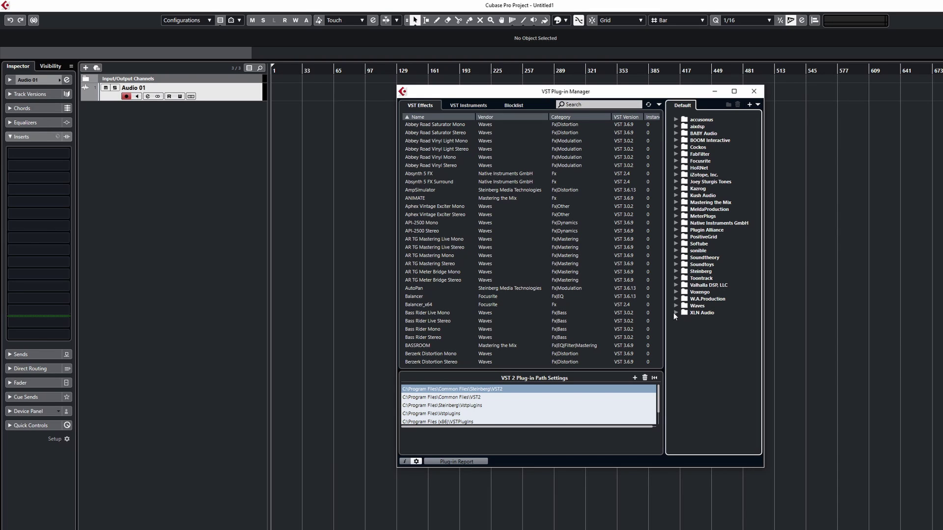
scroll(540, 338, "down", 15)
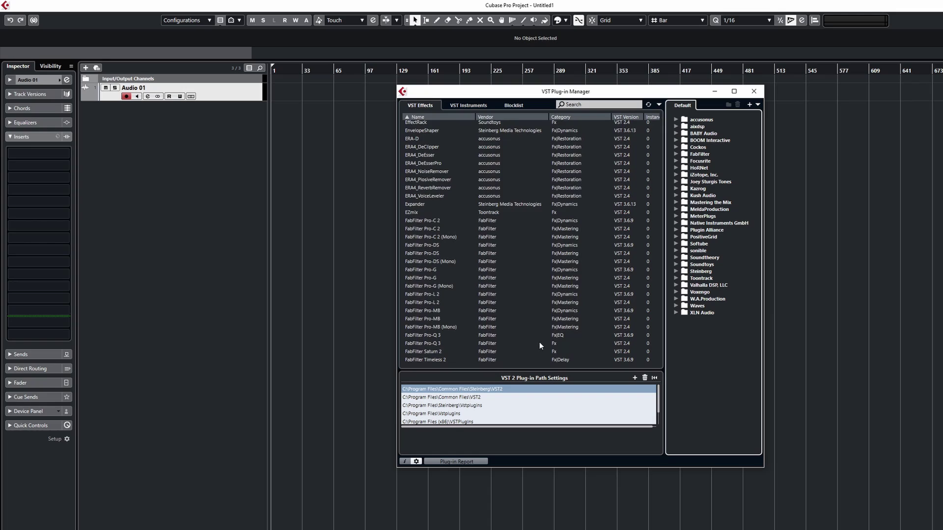
scroll(539, 343, "down", 15)
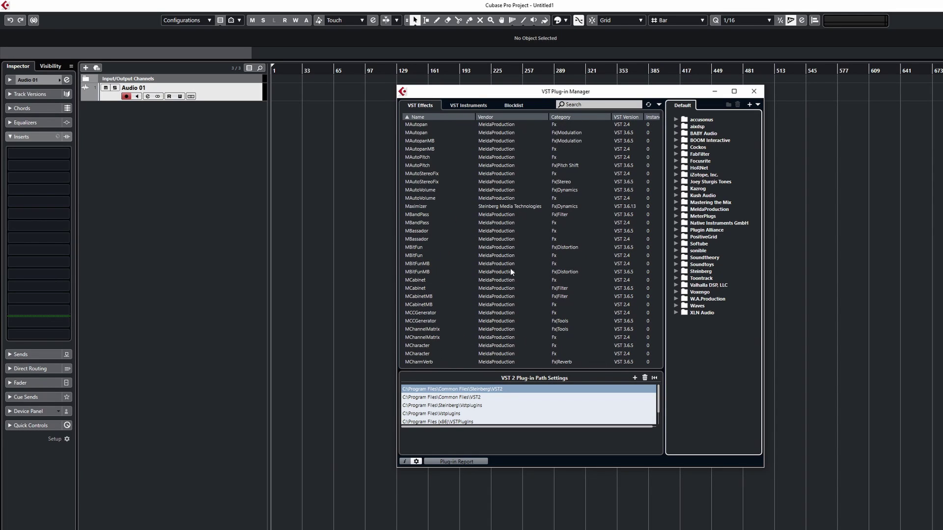